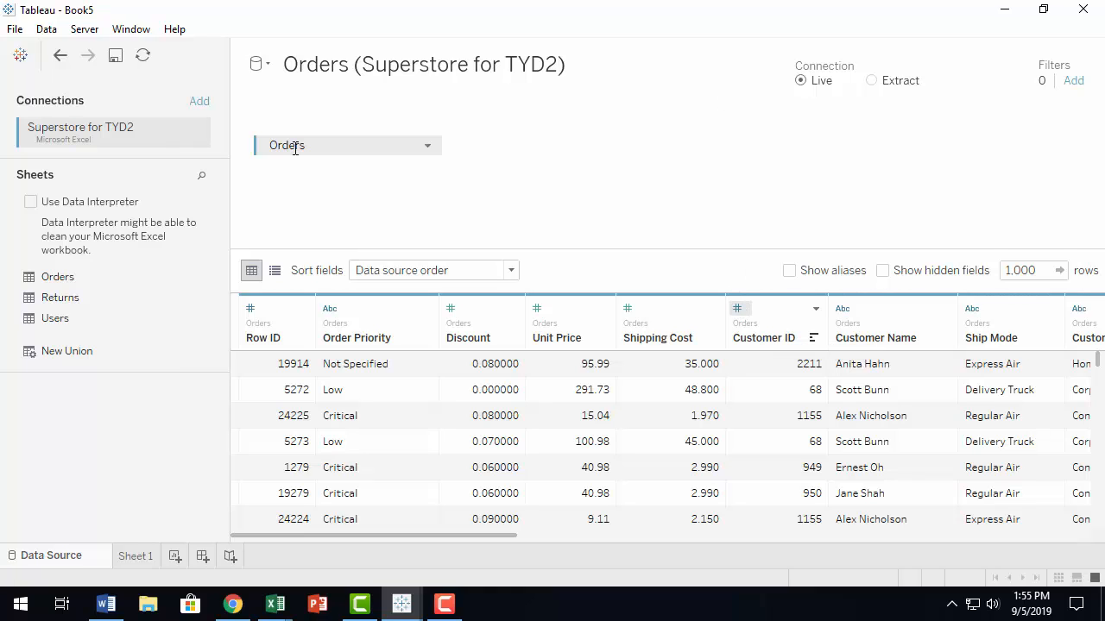
Add the Budget Sales 2015 Excel workbook as a new data source
left_click(48, 31)
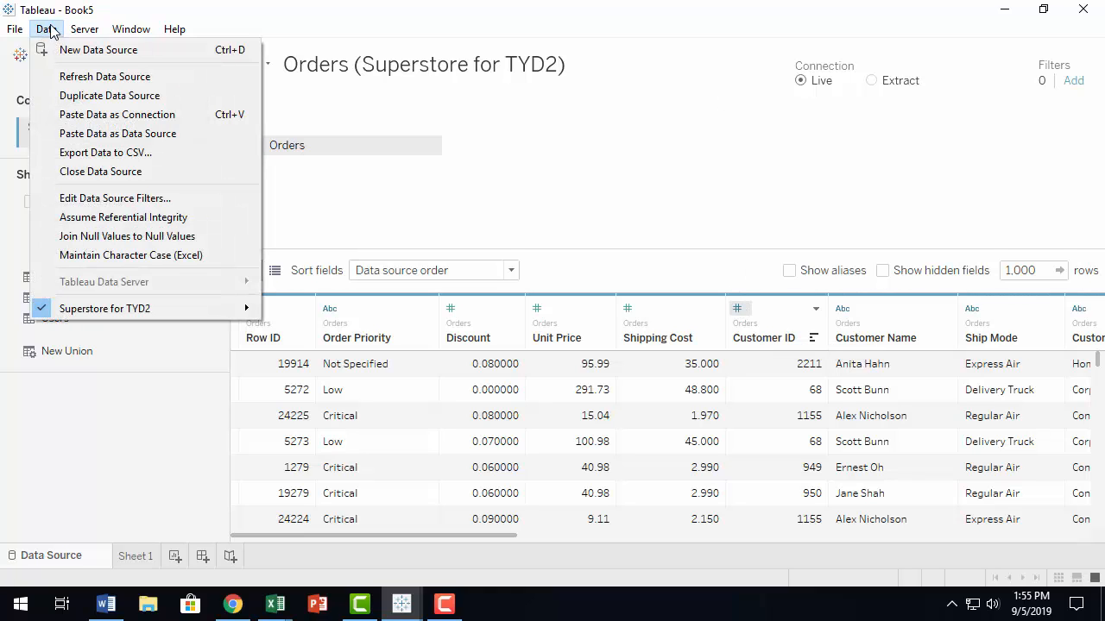
left_click(165, 50)
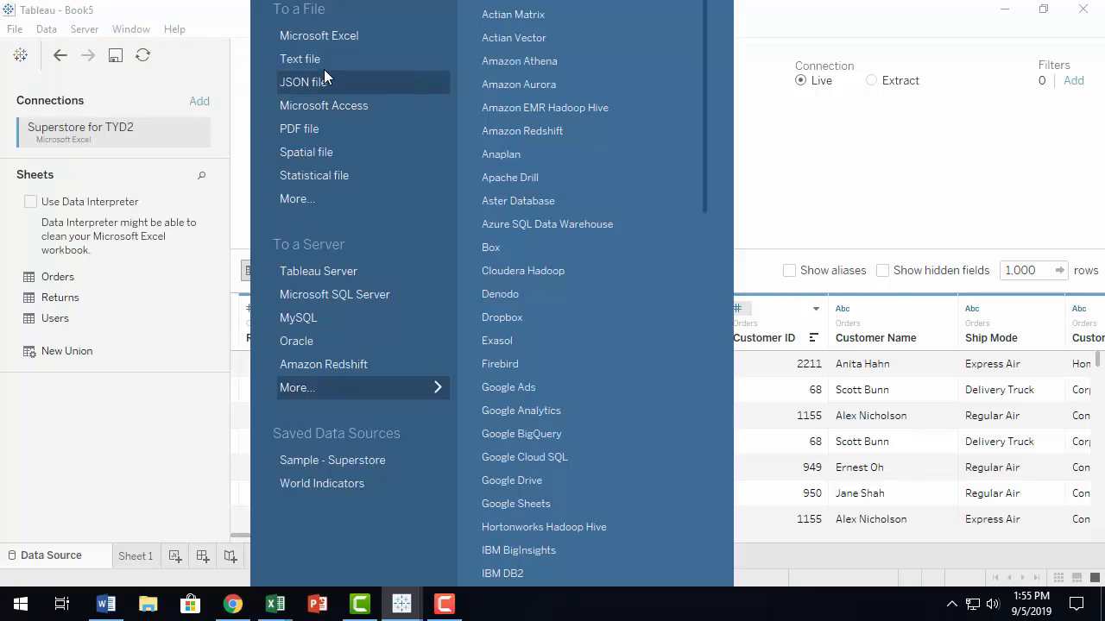
left_click(334, 37)
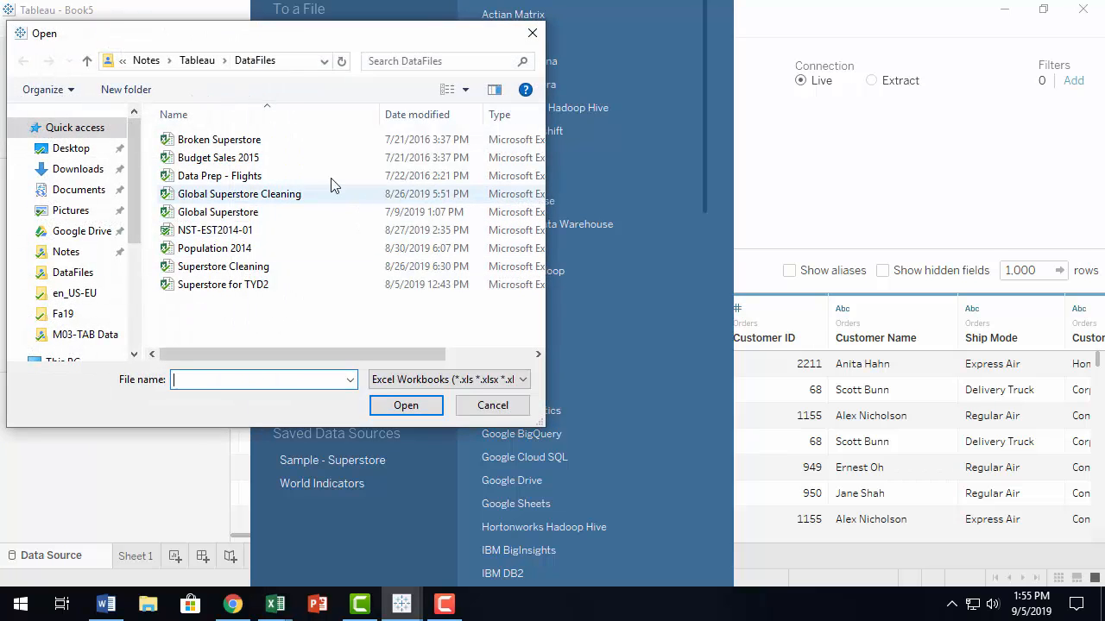
left_click(294, 160)
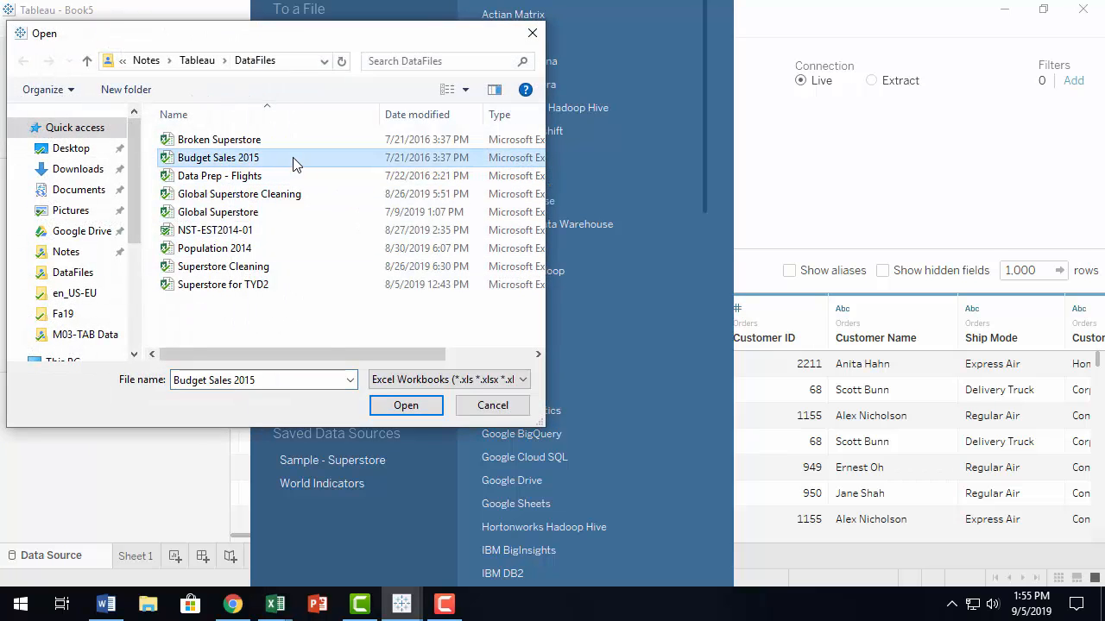
left_click(408, 408)
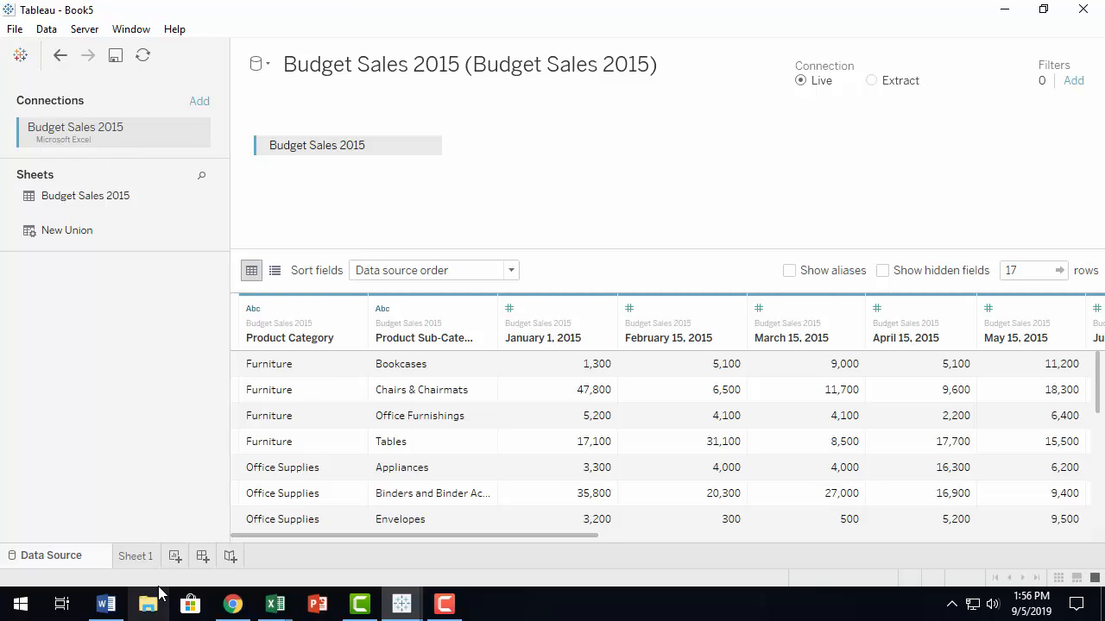
Check the Budget Sales 2015 fields in Sheet 1 and return to the data source page
left_click(138, 556)
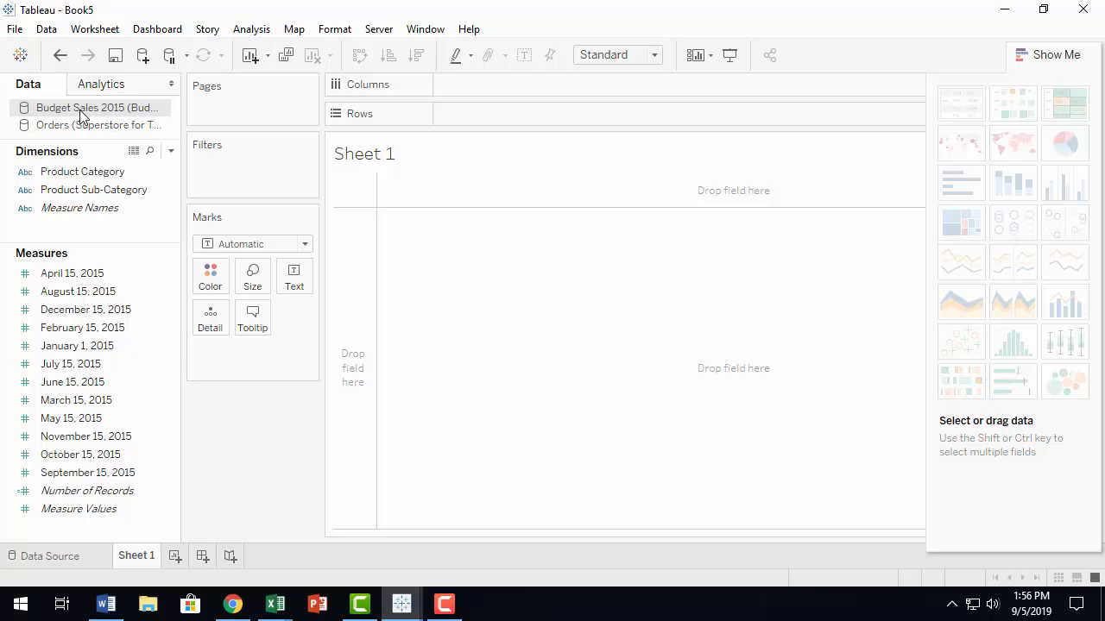
left_click(71, 473)
left_click(67, 559)
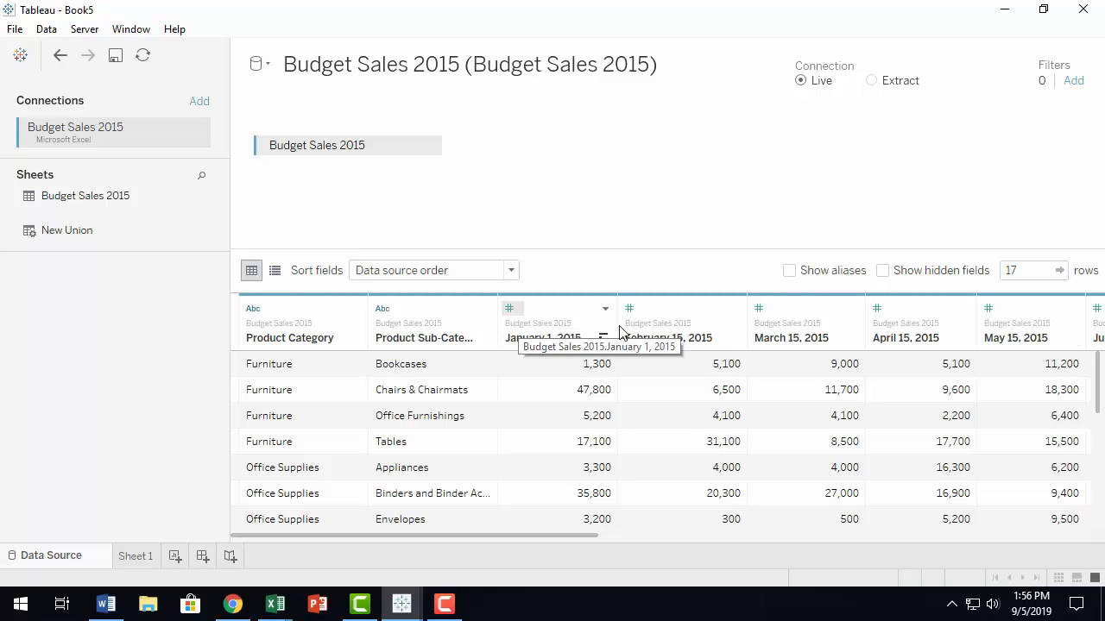
Pivot all monthly columns from January 1, 2015 through December 15, 2015 into rows
left_click(535, 308)
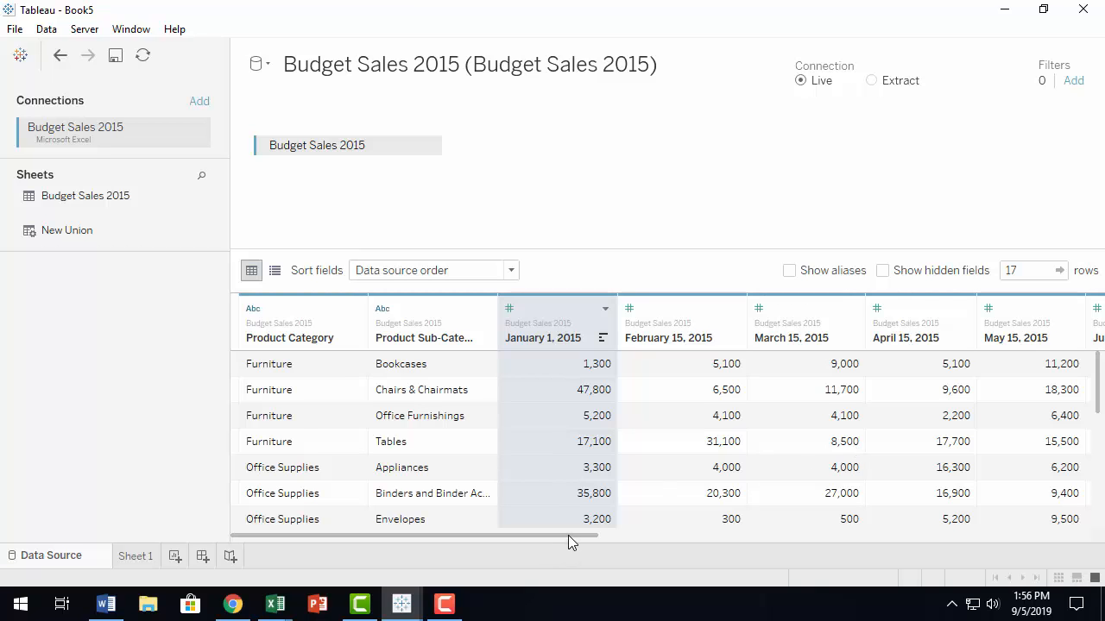
left_click_drag(568, 535, 1094, 566)
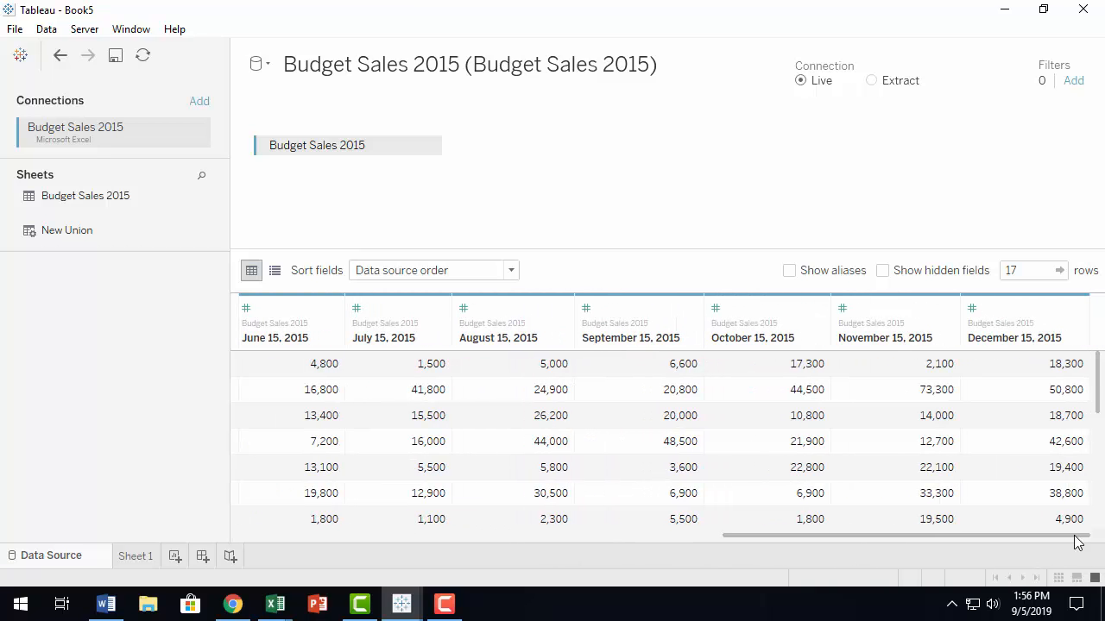
left_click(1022, 319, "shift")
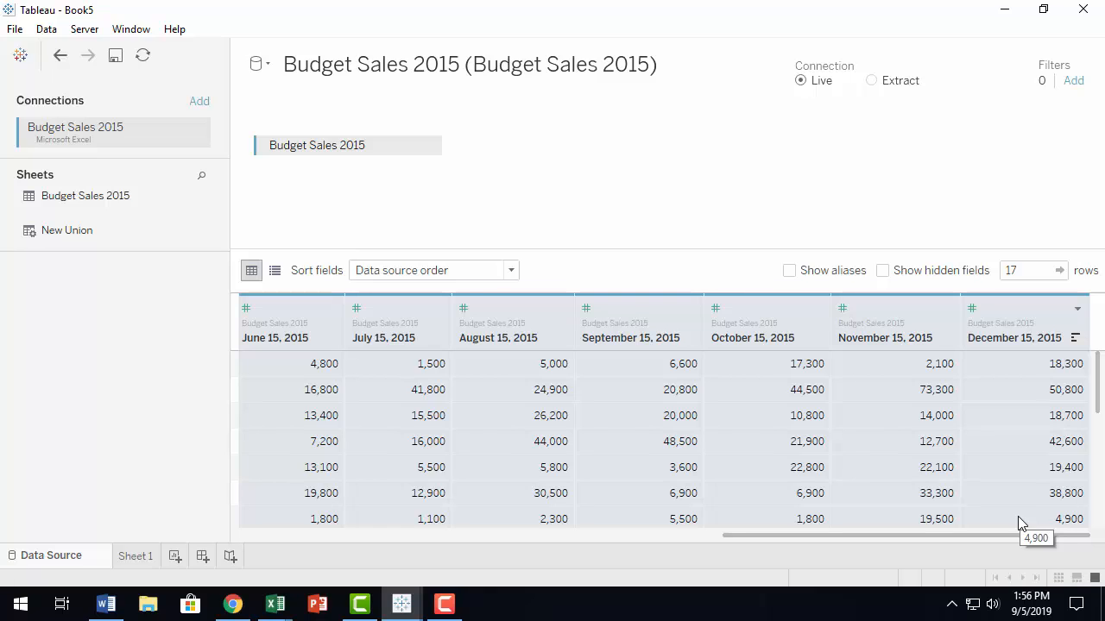
right_click(890, 307)
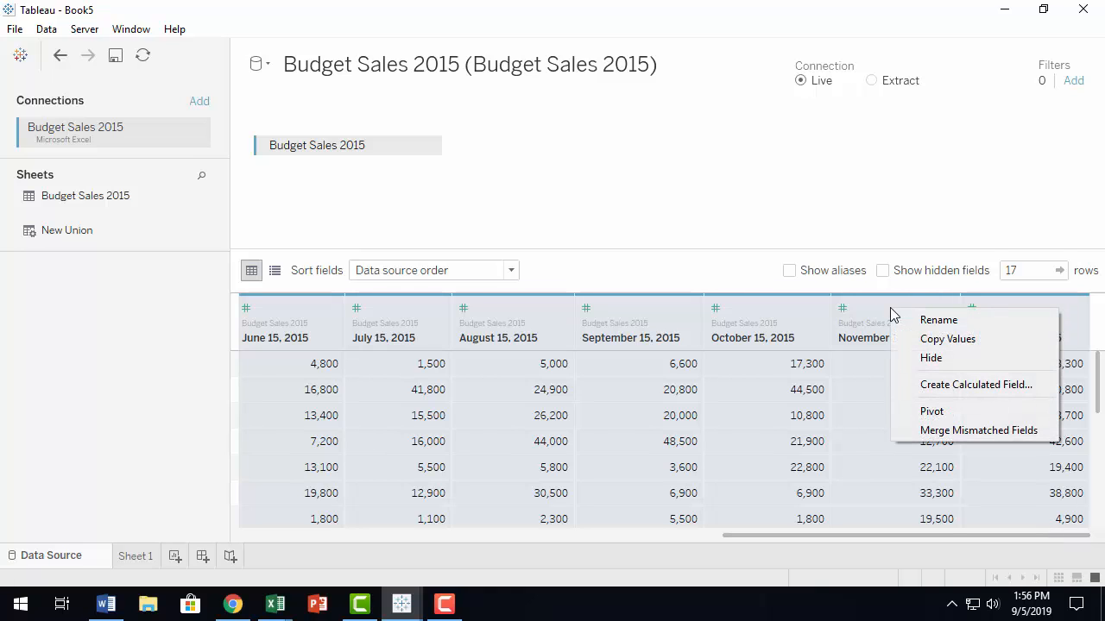
left_click(979, 414)
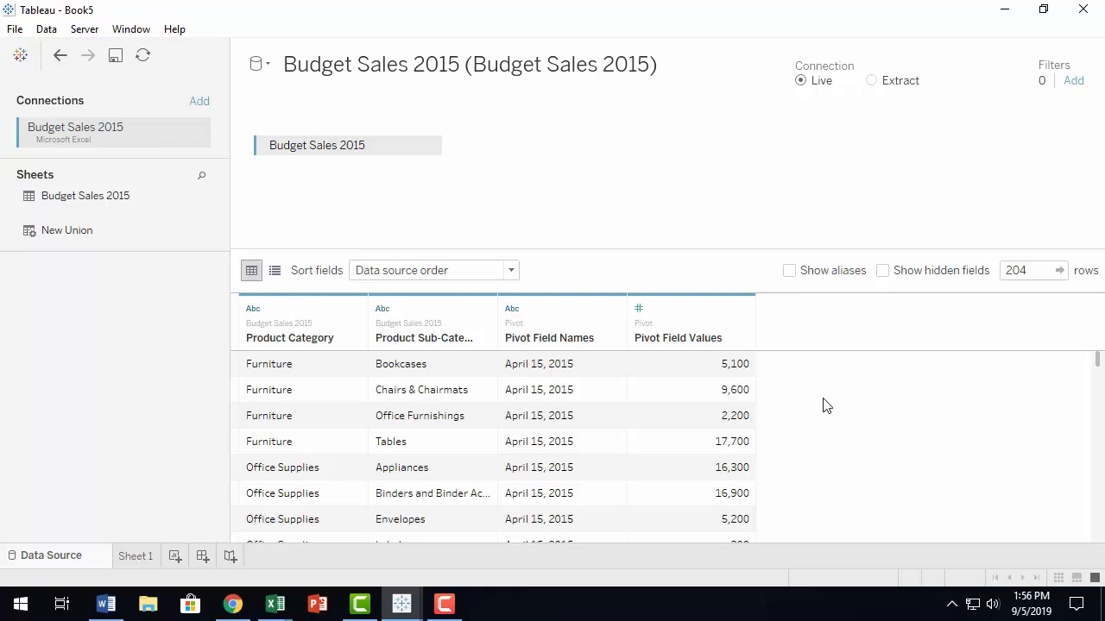
Rename the Pivot Field Names column as Budget Month and change its data type to Date
double_click(539, 337)
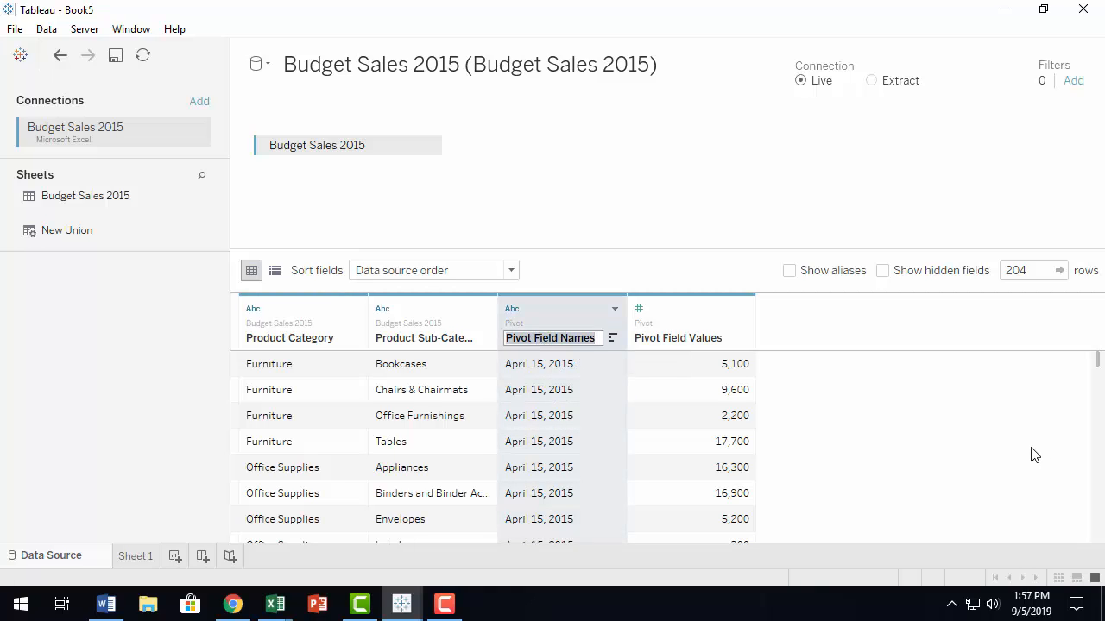
type("Budget")
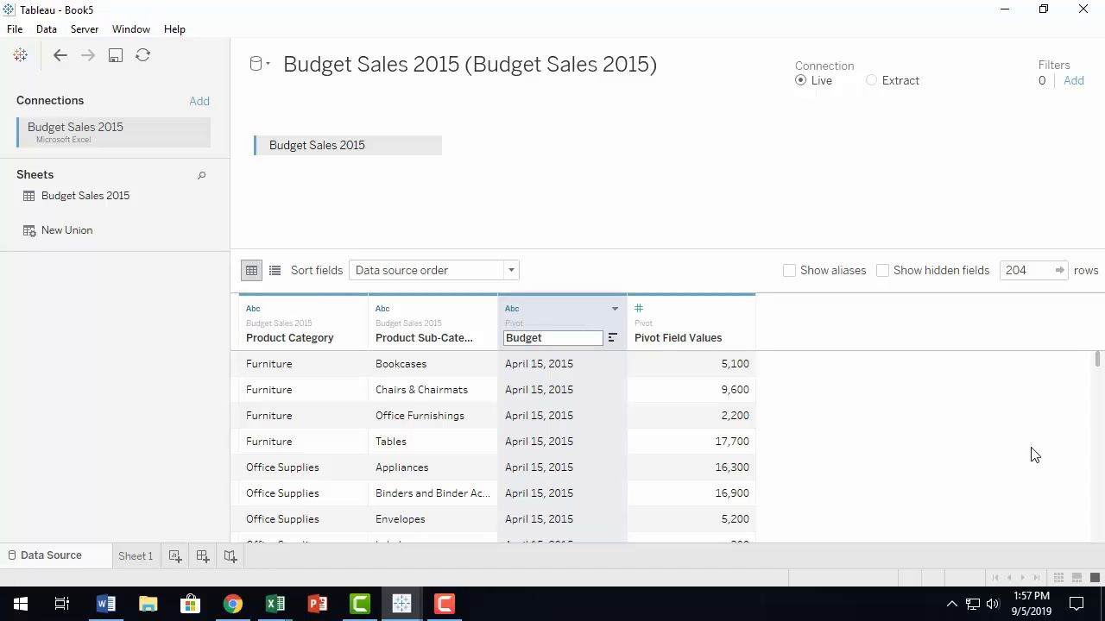
type(" Month")
key("Return")
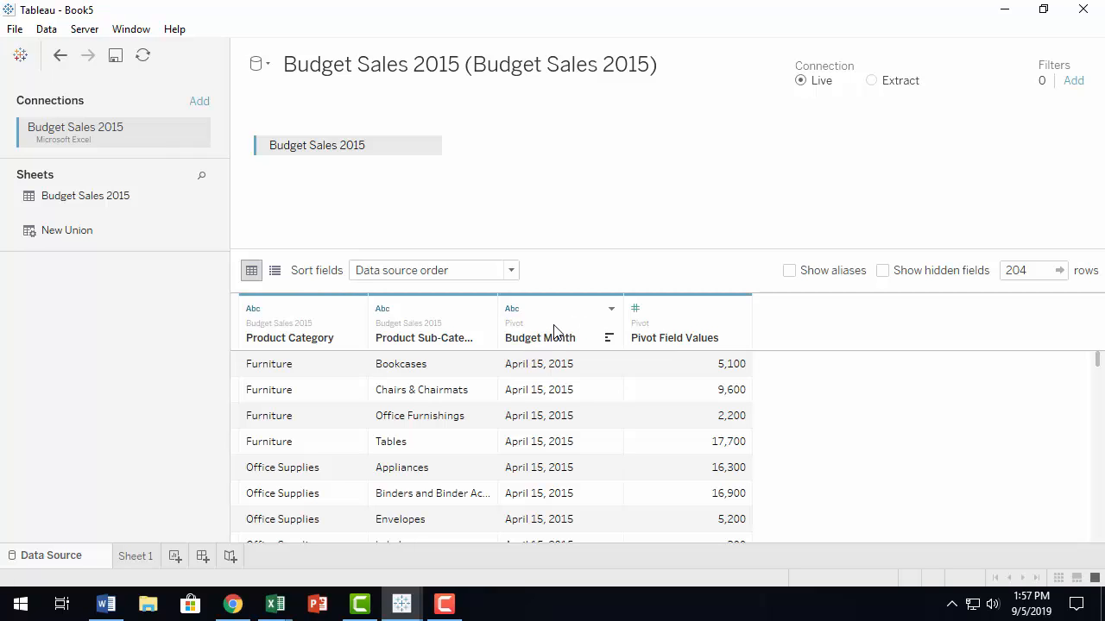
left_click(512, 310)
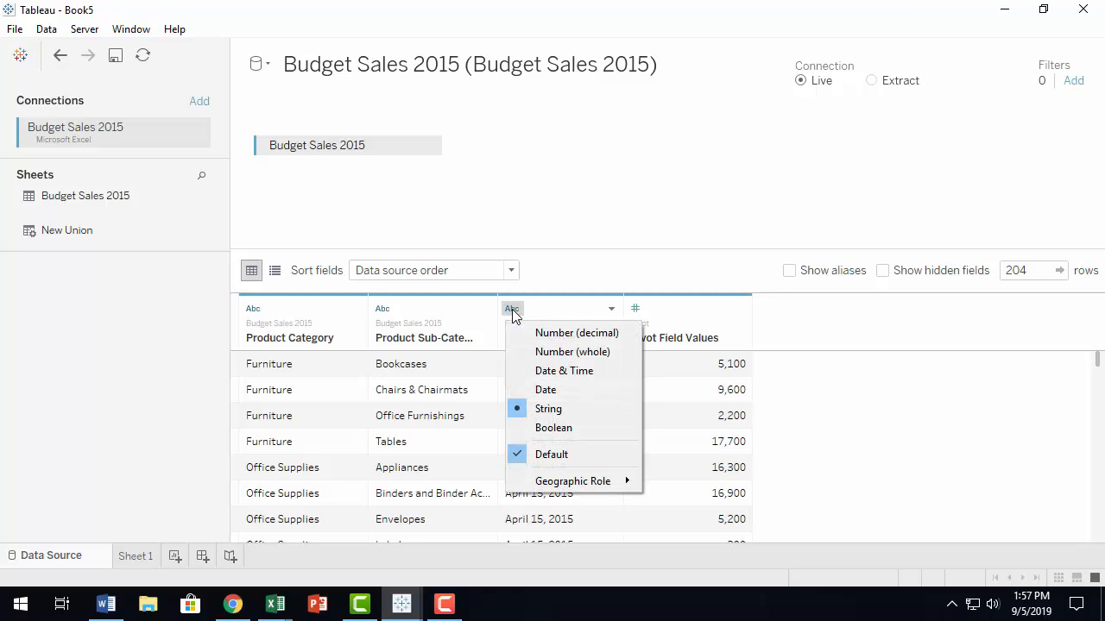
left_click(587, 390)
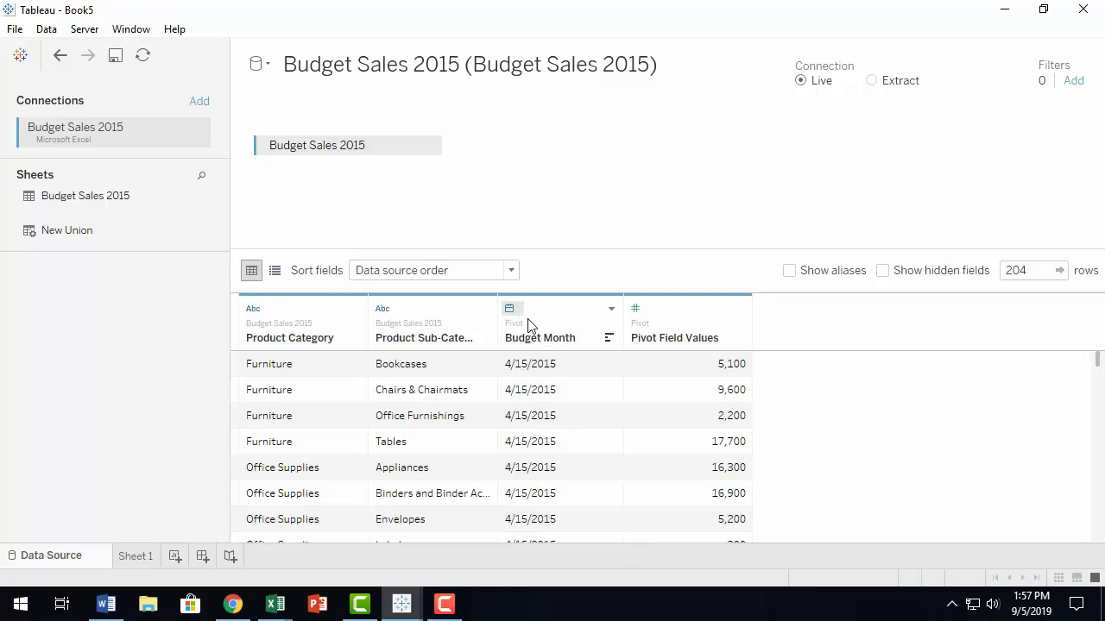
Rename the Pivot Field Values column as Budget
double_click(678, 340)
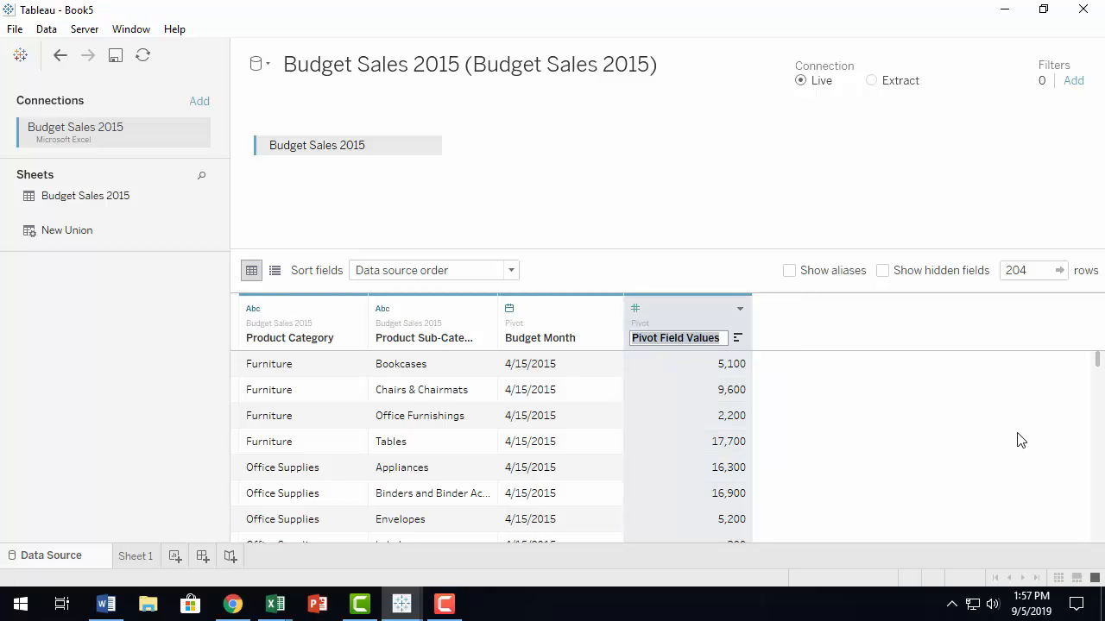
type("Budget")
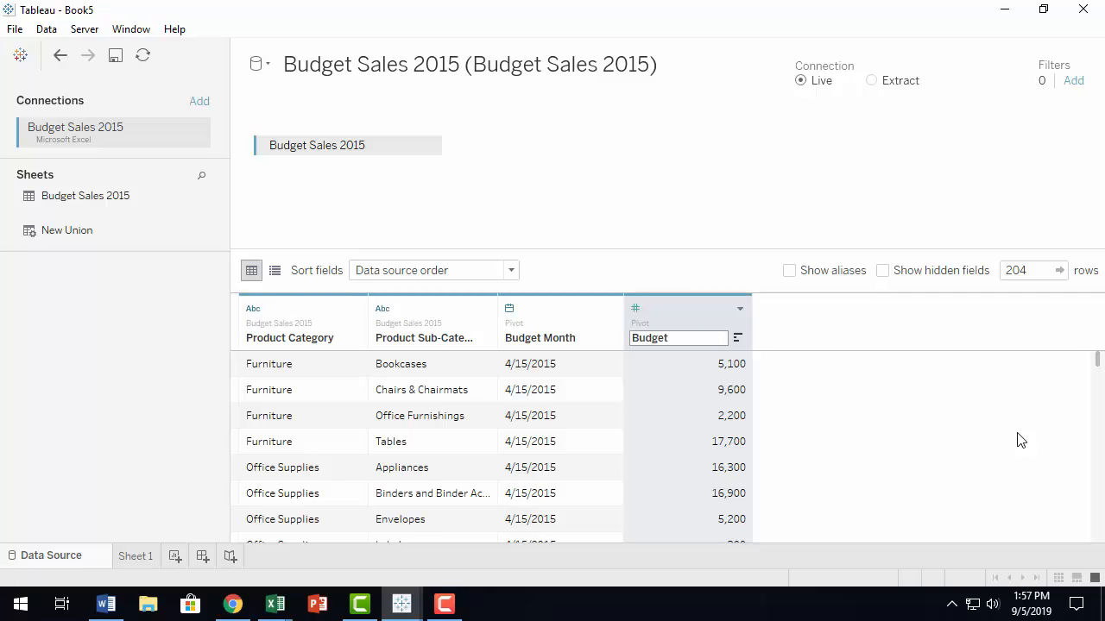
left_click(920, 496)
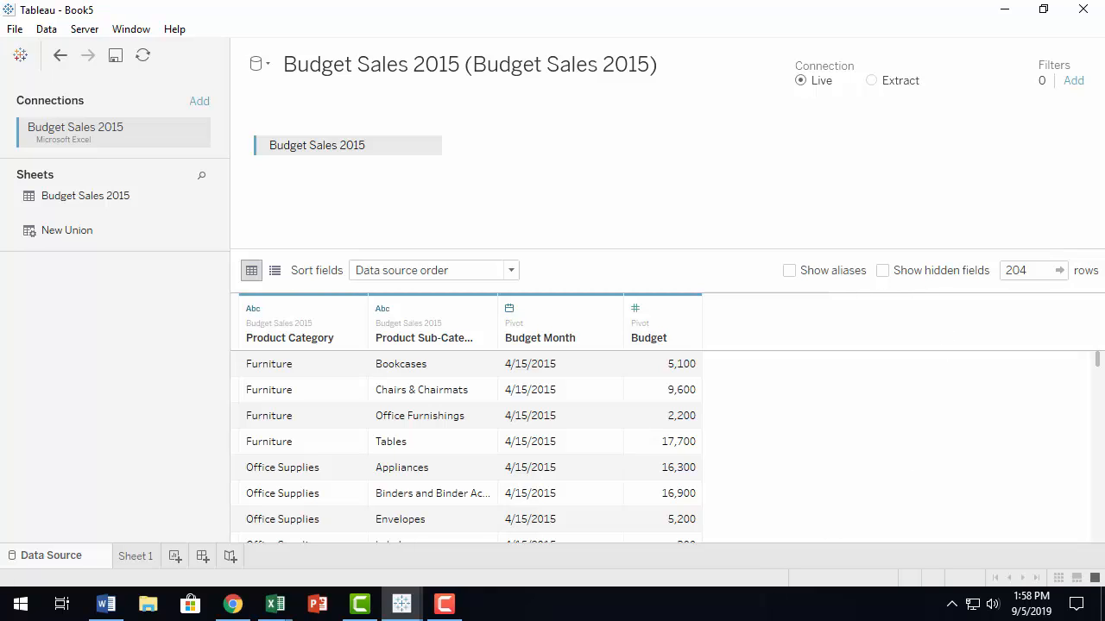
In Sheet 1, chart Sales in columns by Product Category in rows from the Orders data source, and hide Show Me
left_click(136, 557)
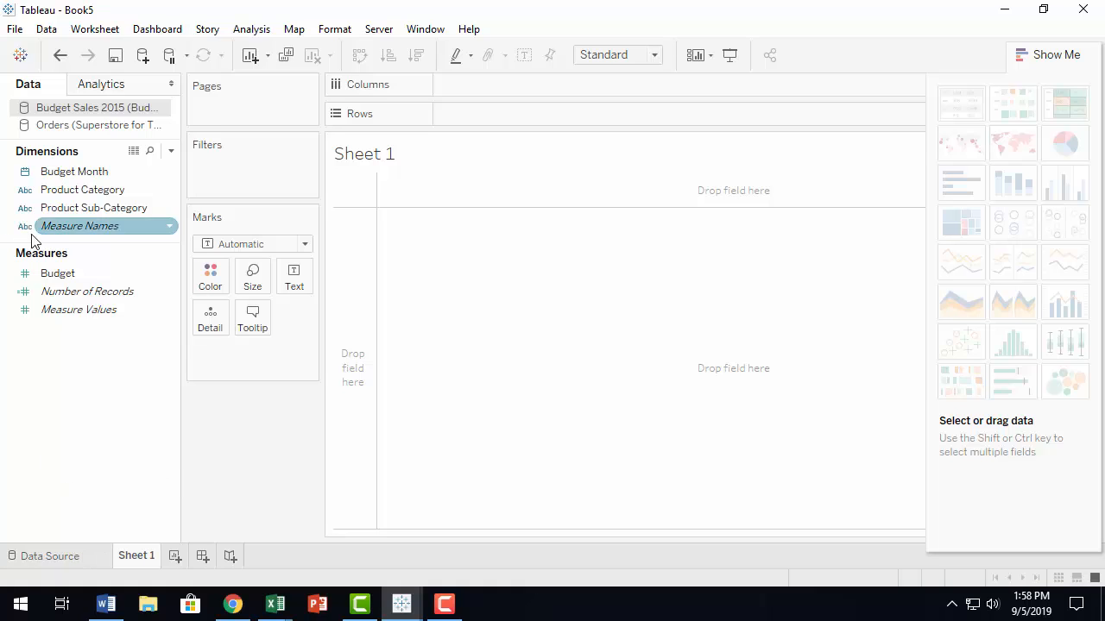
left_click(47, 127)
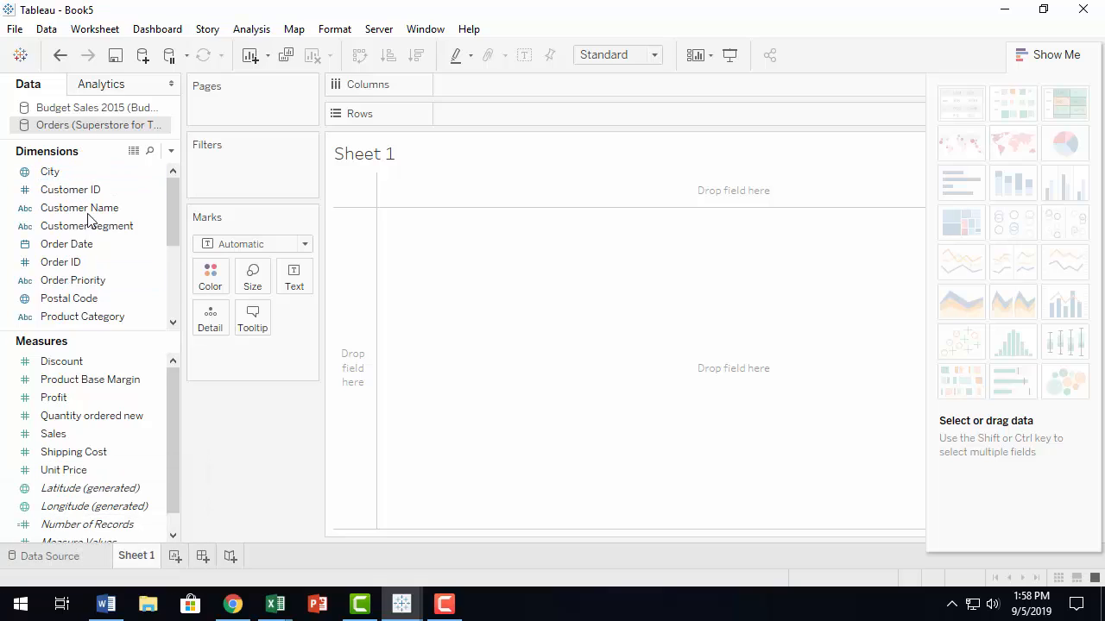
left_click(90, 189)
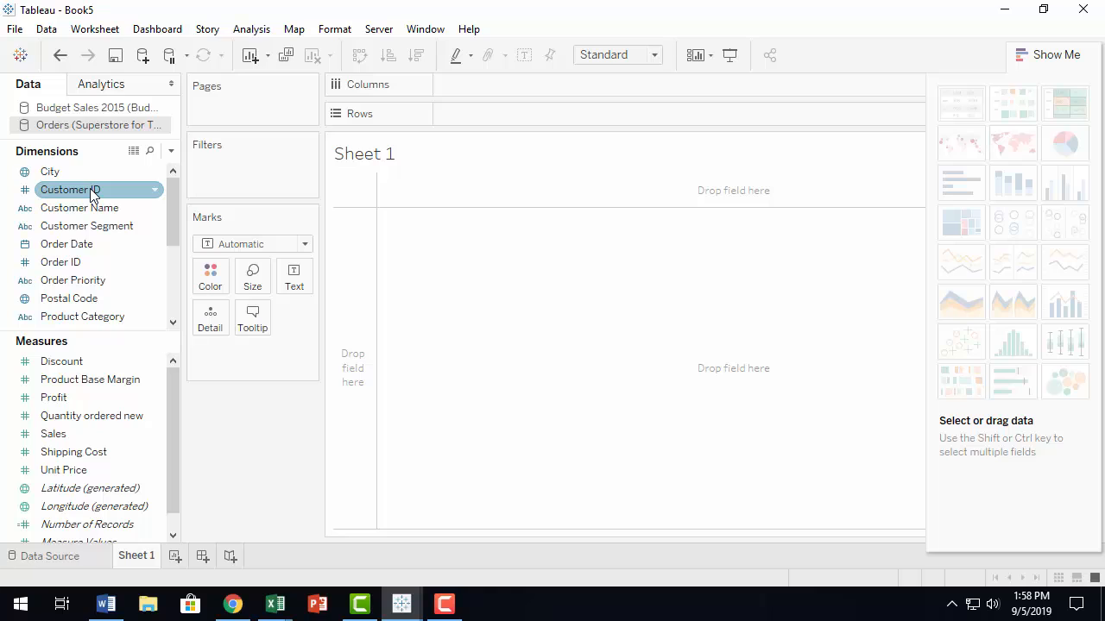
left_click(92, 171)
left_click(159, 245)
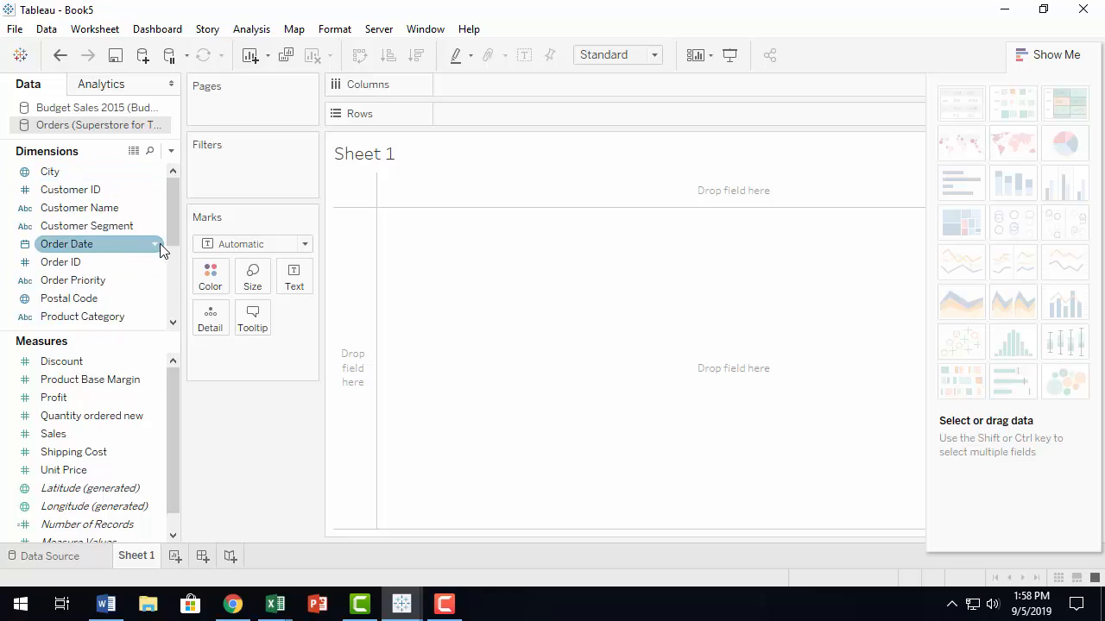
left_click_drag(176, 224, 175, 271)
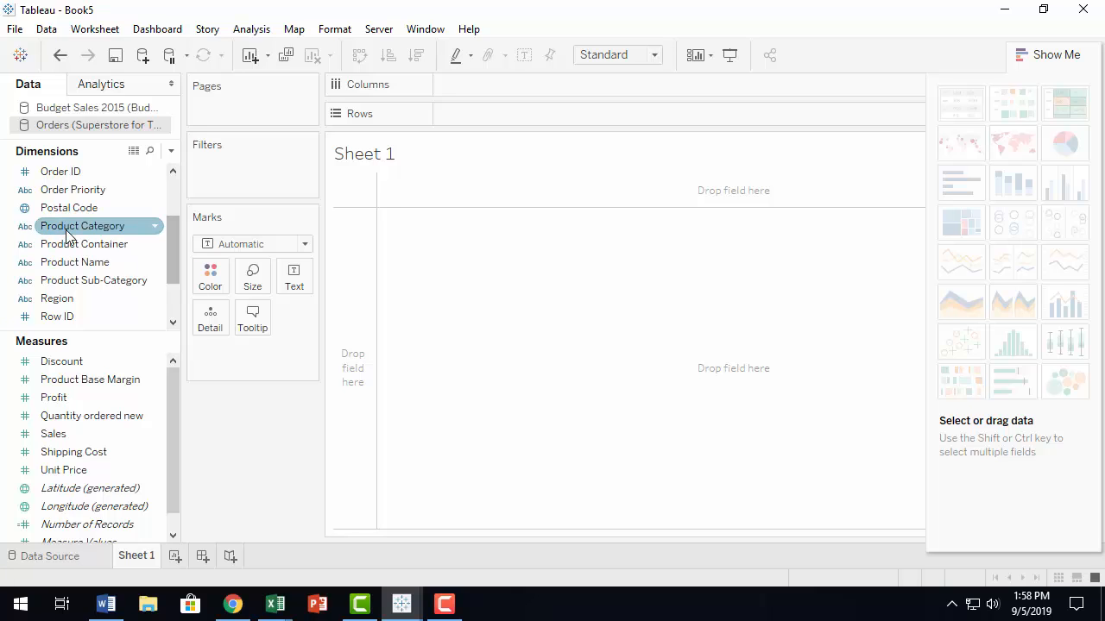
left_click_drag(138, 225, 490, 120)
mouse_move(401, 604)
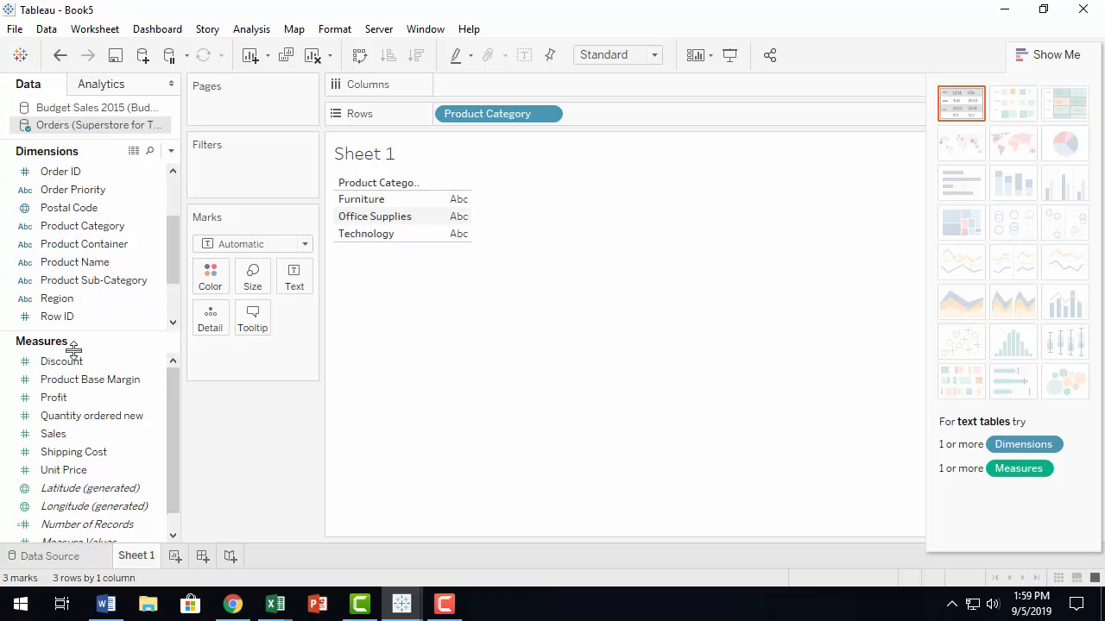
left_click_drag(68, 439, 560, 82)
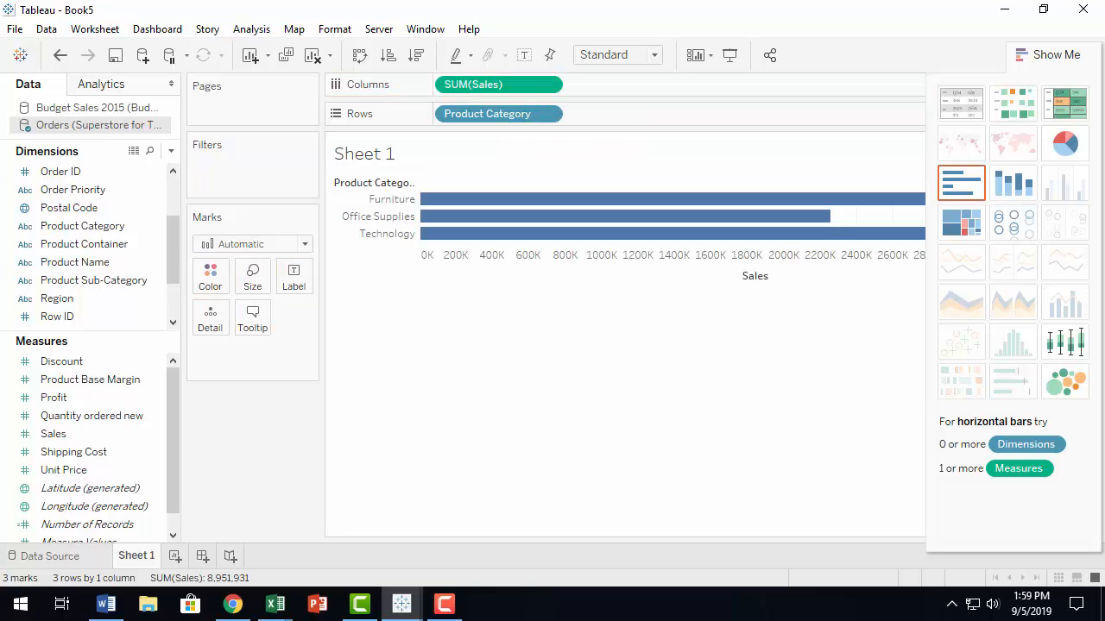
left_click(1067, 57)
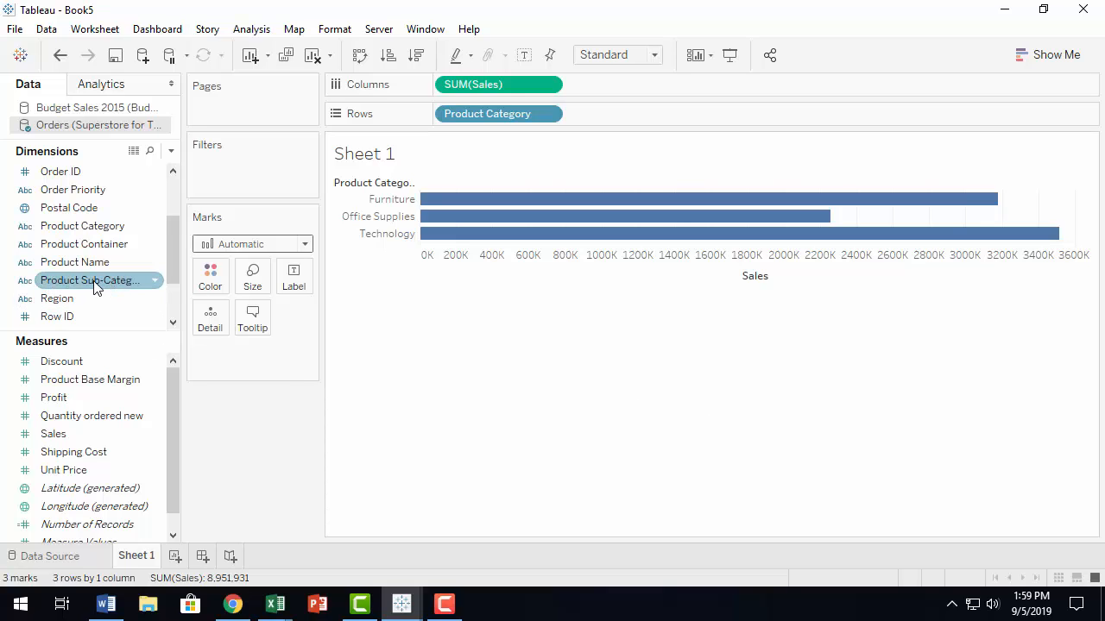
Try breaking the Sales bars down by Product Sub-Category in the rows, and undo the addition
left_click_drag(74, 286, 609, 113)
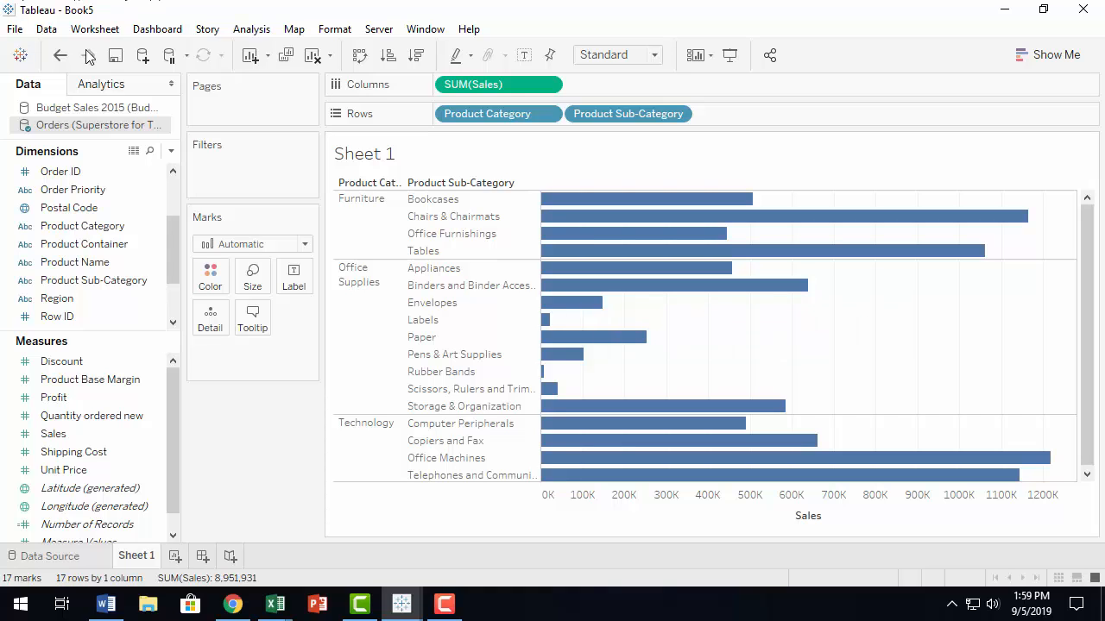
left_click(60, 54)
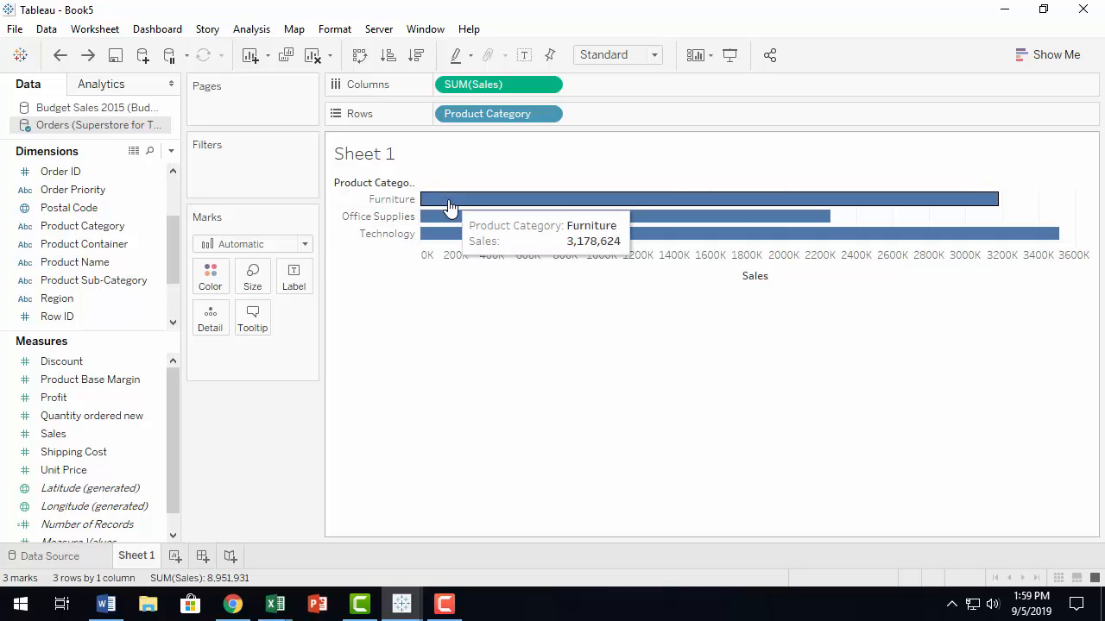
mouse_move(609, 245)
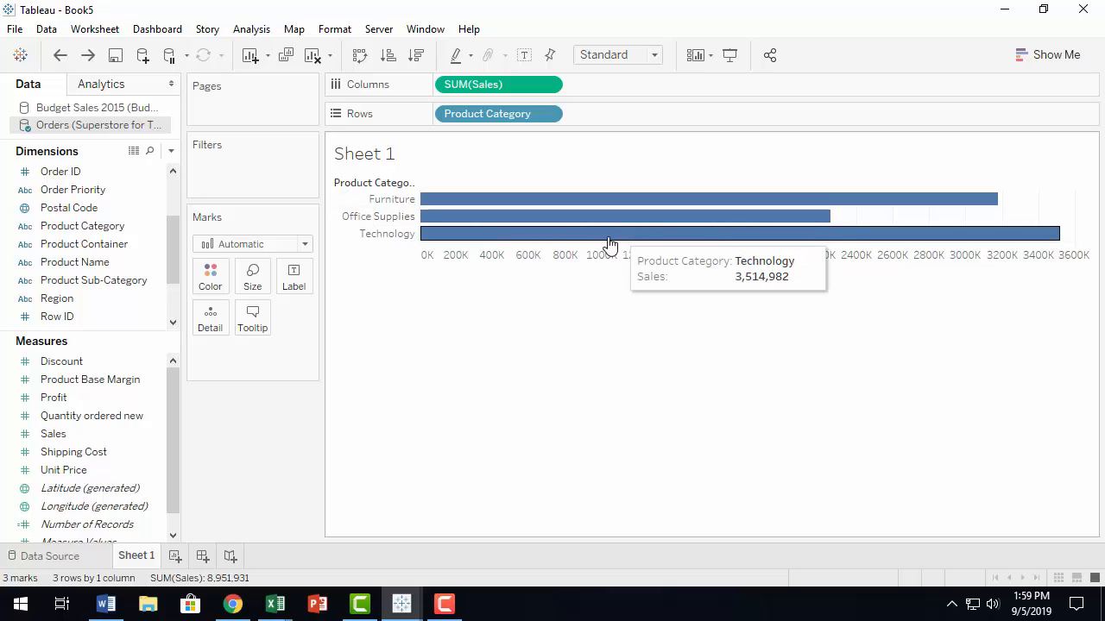
Add the Budget measure from Budget Sales 2015 to the columns beside Sales, and show mark labels on the bars
left_click(97, 111)
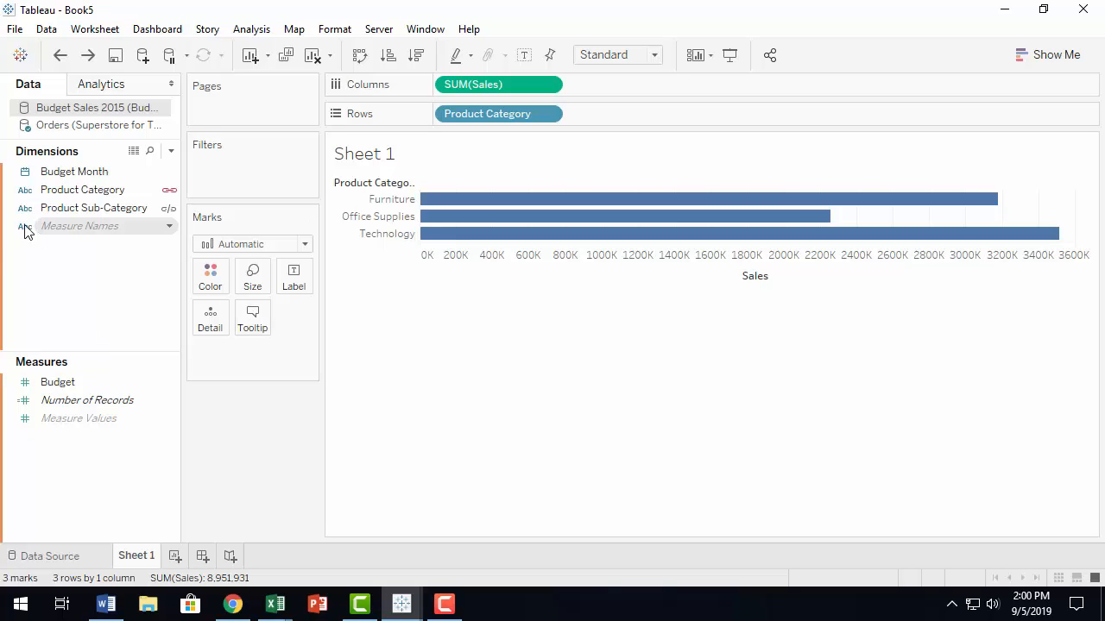
left_click(54, 386)
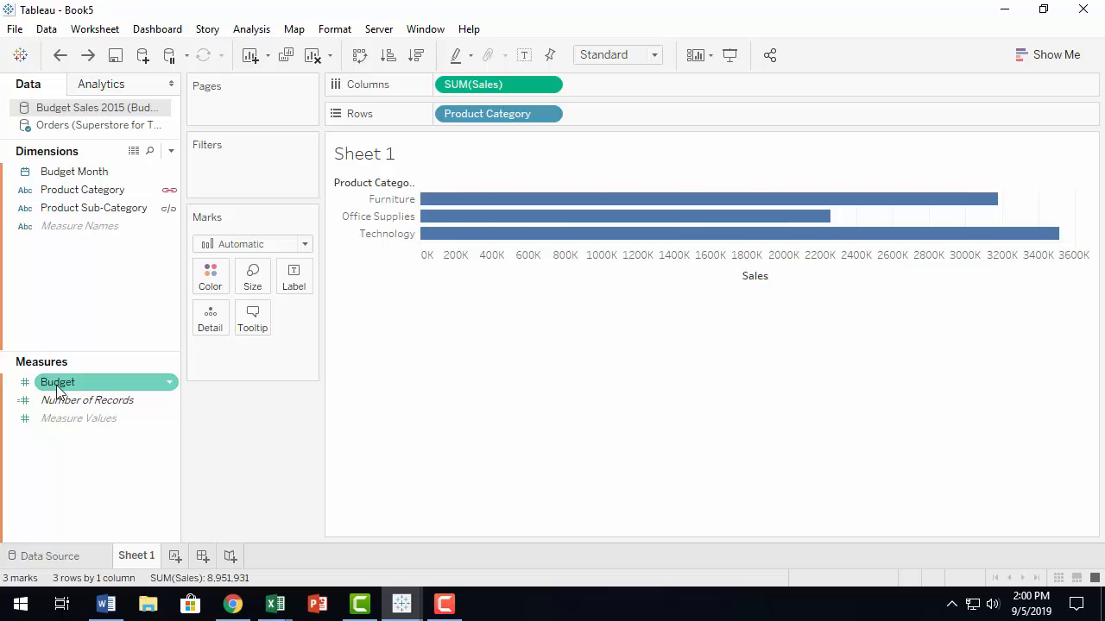
left_click_drag(54, 385, 642, 89)
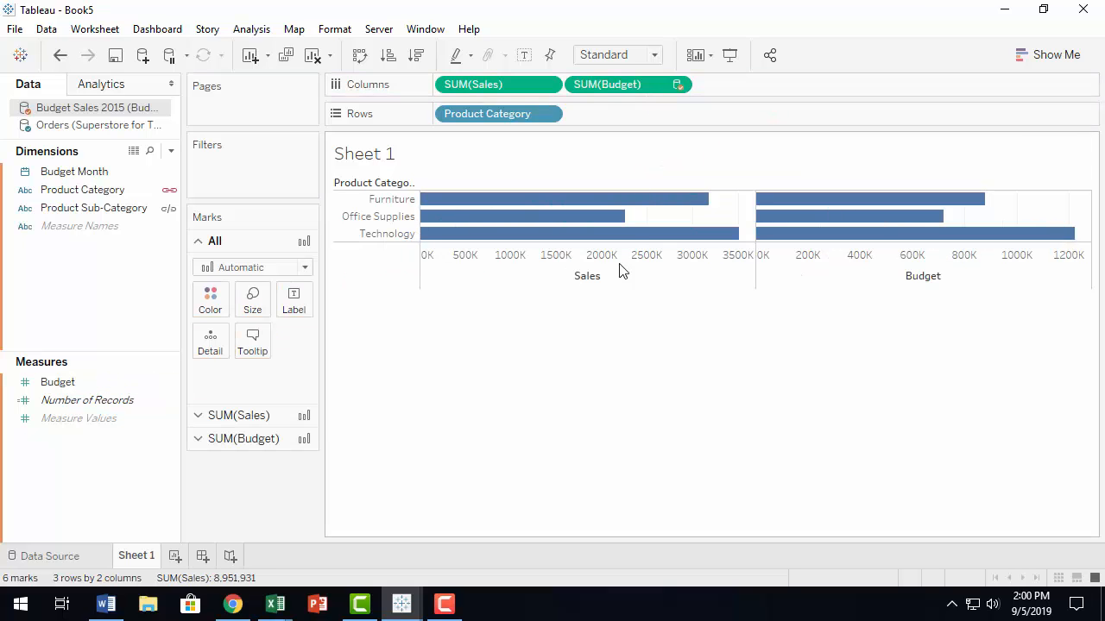
mouse_move(574, 246)
left_click(524, 56)
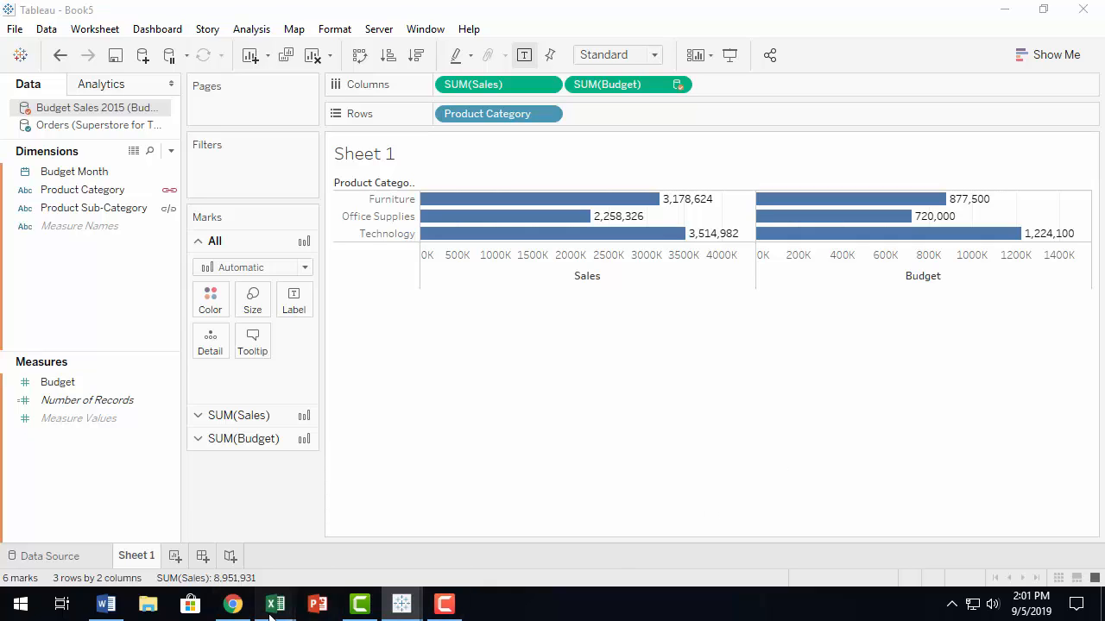
Switch to Budget Sales 2015 in Excel, select the Furniture budget values from January to December to check their sum, and return to Tableau's Book5
mouse_move(271, 608)
left_click(329, 560)
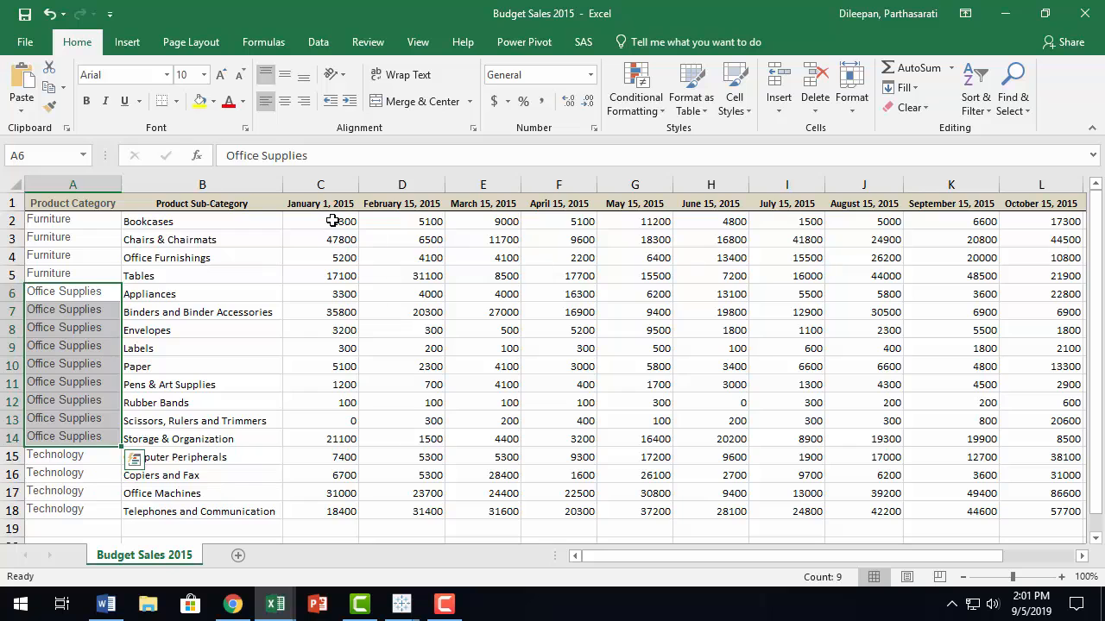
left_click_drag(333, 220, 810, 276)
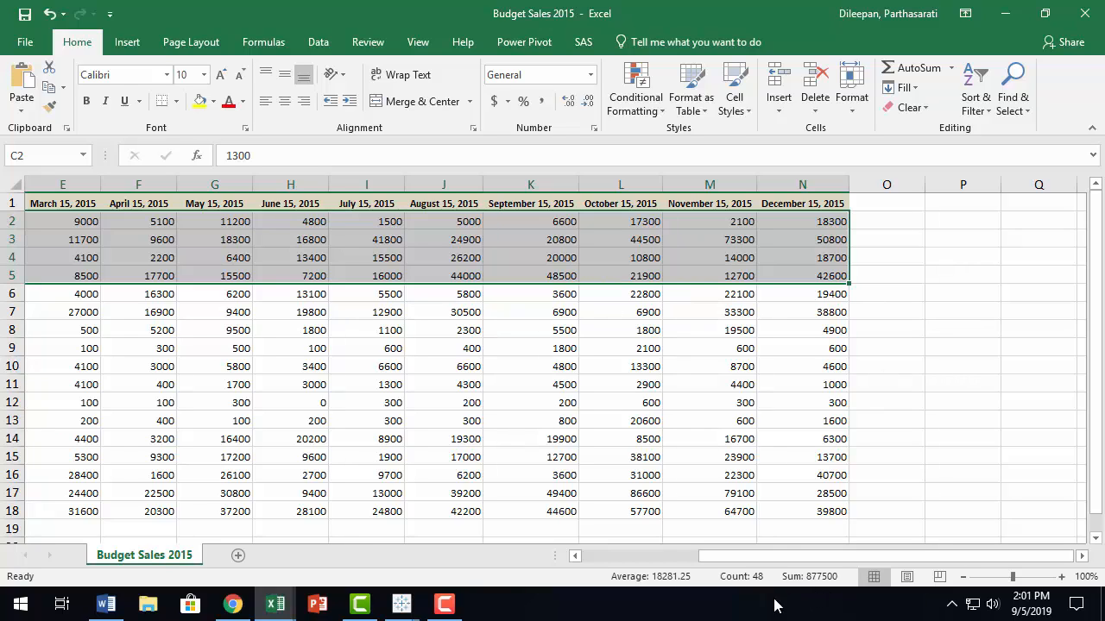
left_click(404, 607)
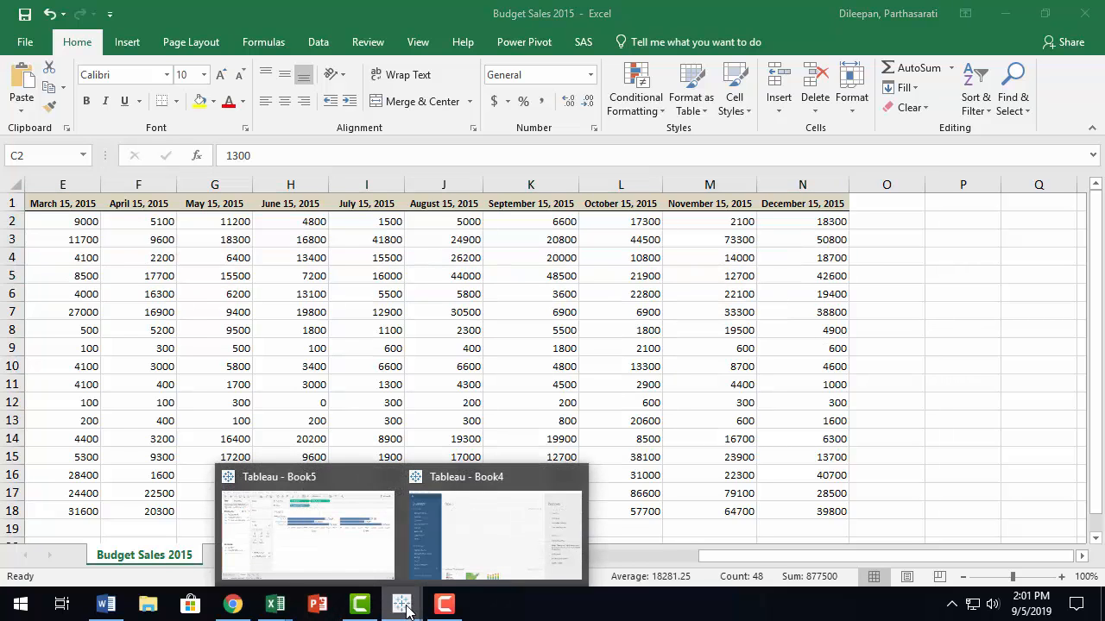
left_click(325, 562)
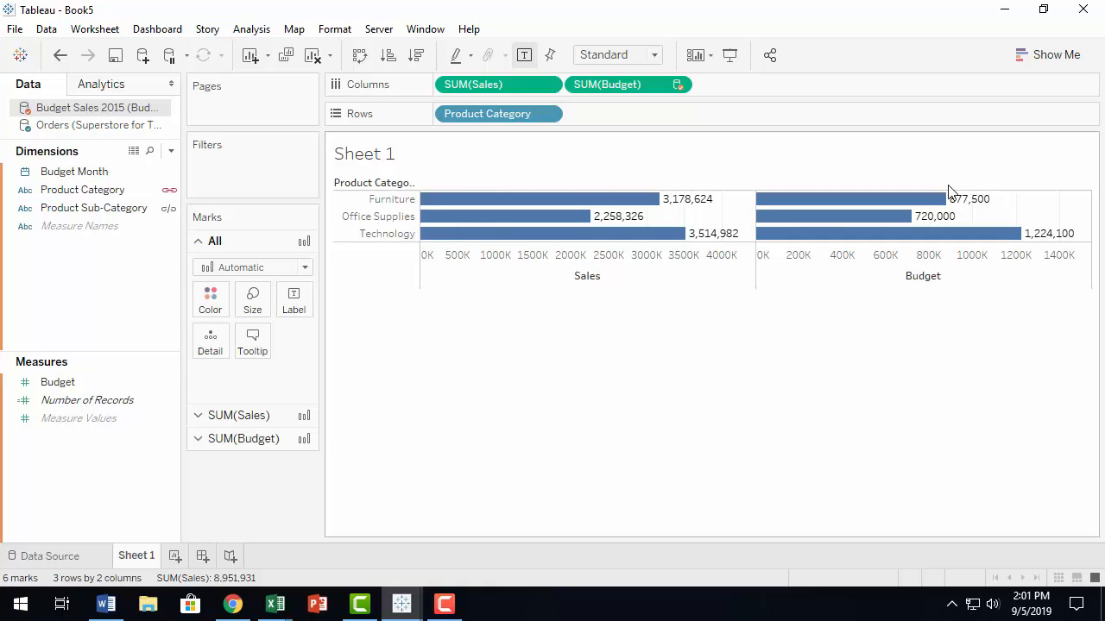
mouse_move(643, 212)
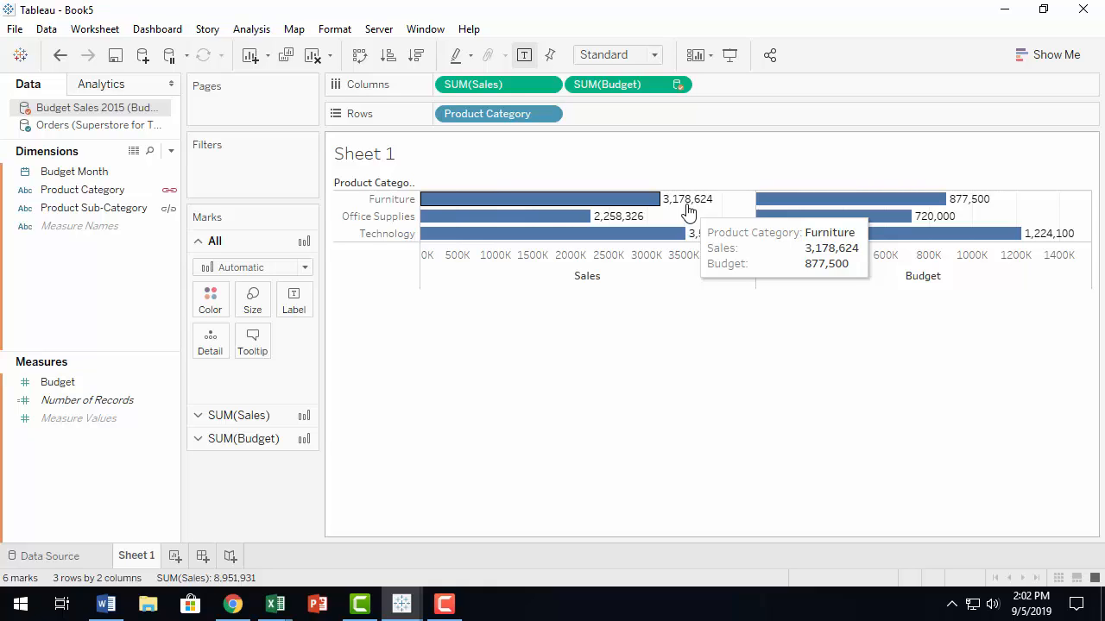
Filter the sheet by the year of Order Date from the Orders data source, keeping only 2015
left_click(116, 127)
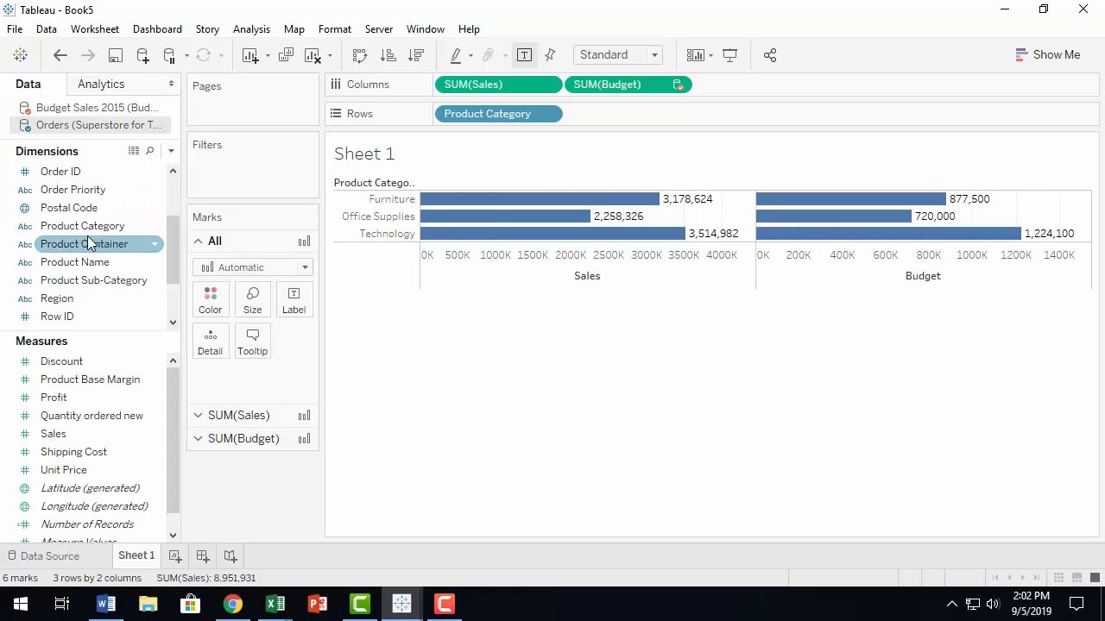
scroll(89, 242, "up", 1)
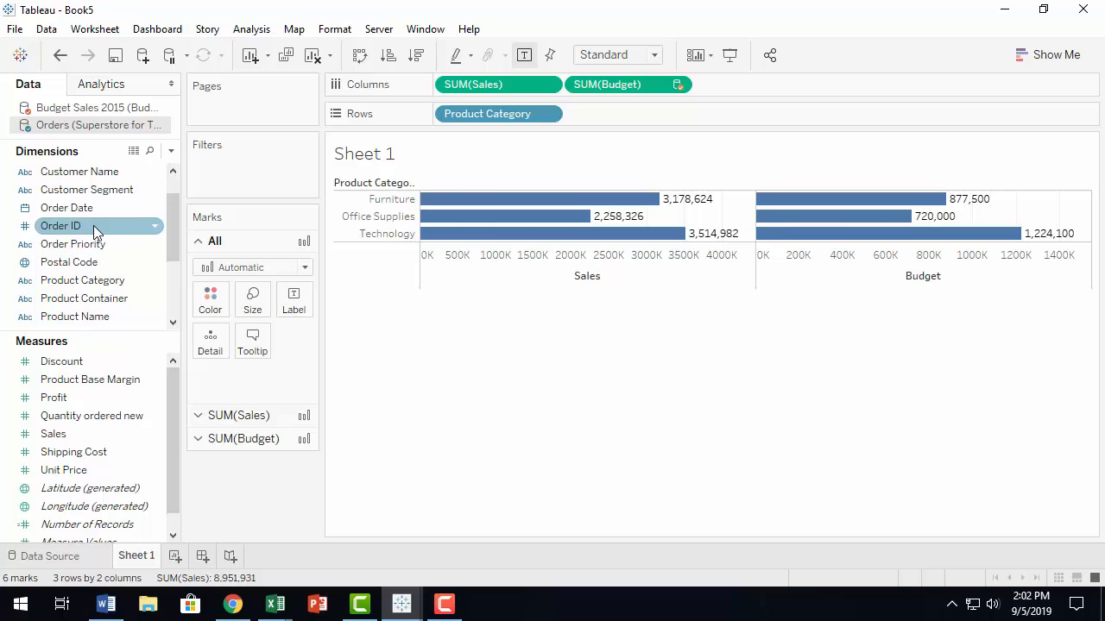
left_click_drag(89, 208, 238, 164)
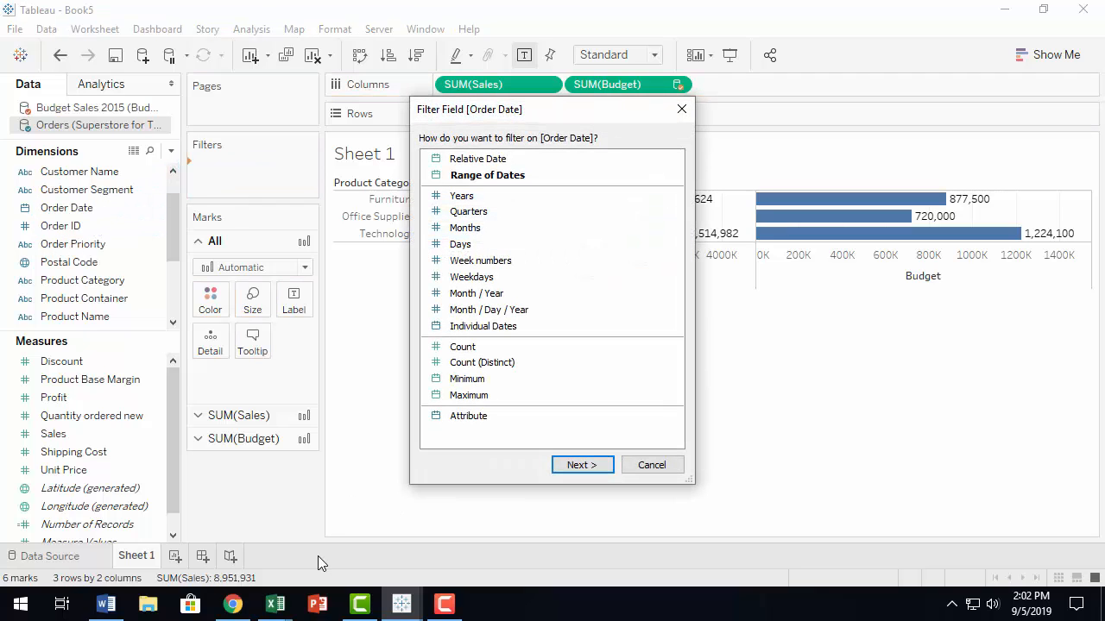
left_click(464, 198)
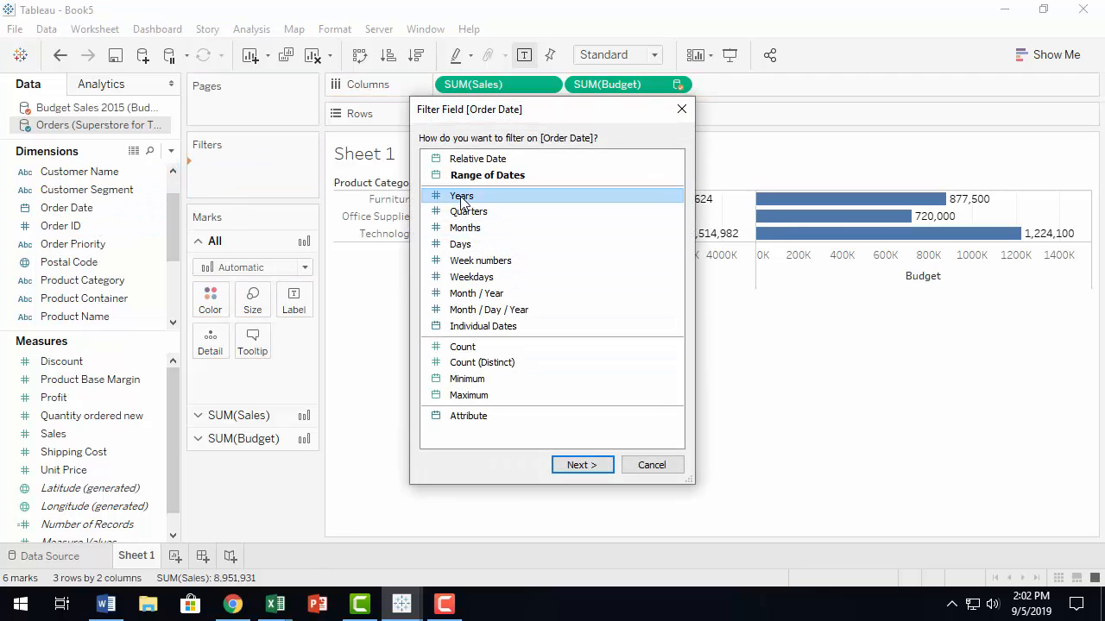
left_click(580, 465)
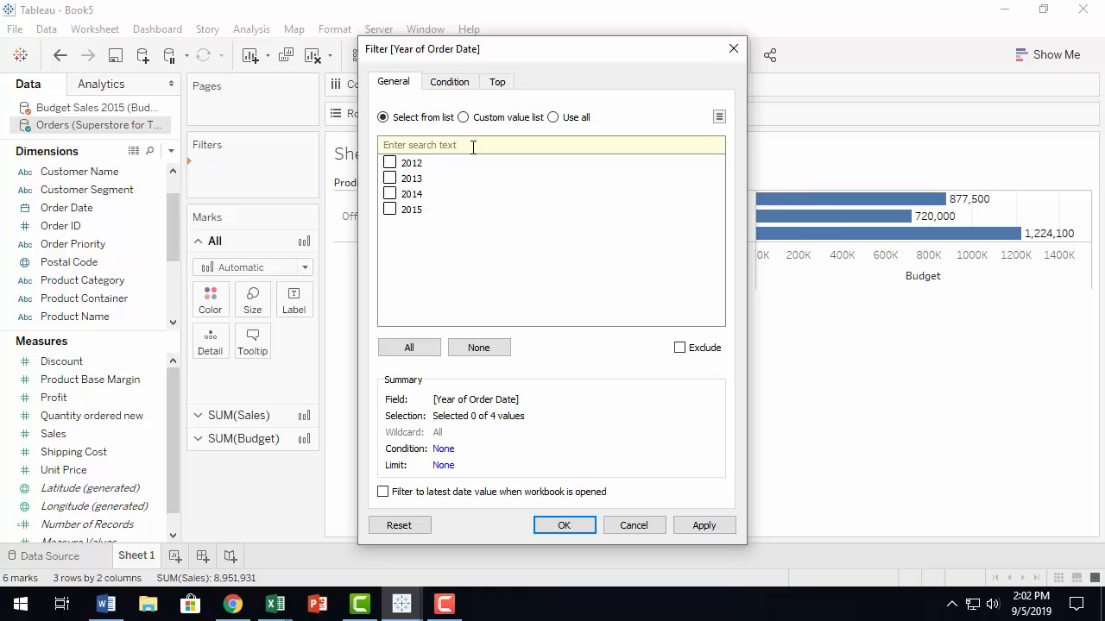
left_click(394, 214)
left_click(565, 526)
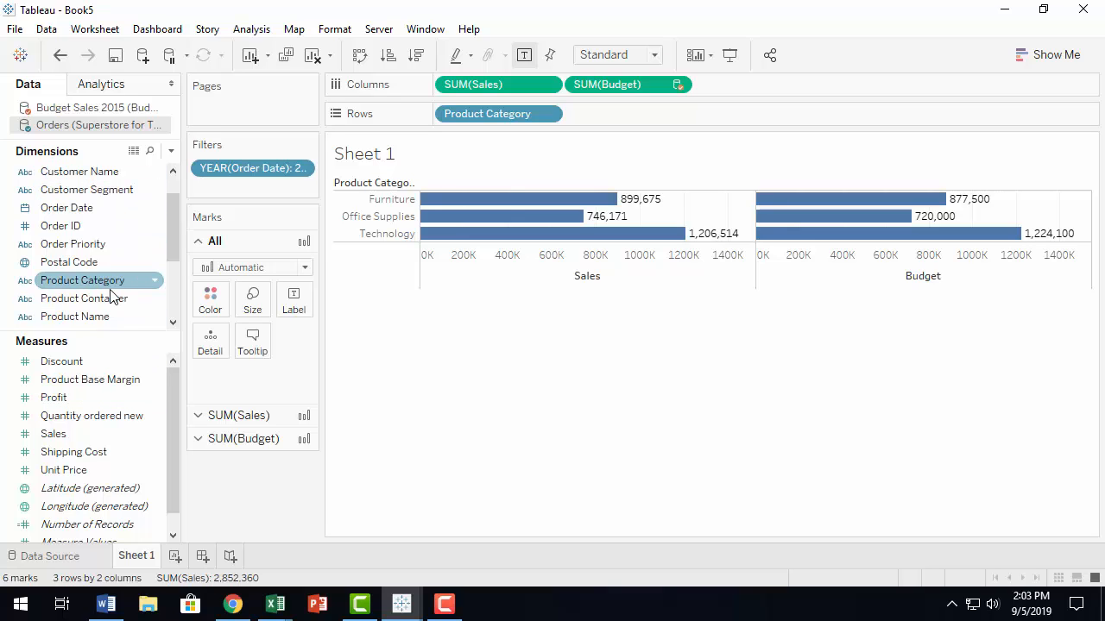
Try splitting the Sales and Budget bars by Product Sub-Category from Orders in the rows, inspect the comparison, and undo the addition
scroll(104, 292, "down", 3)
left_click_drag(101, 293, 677, 118)
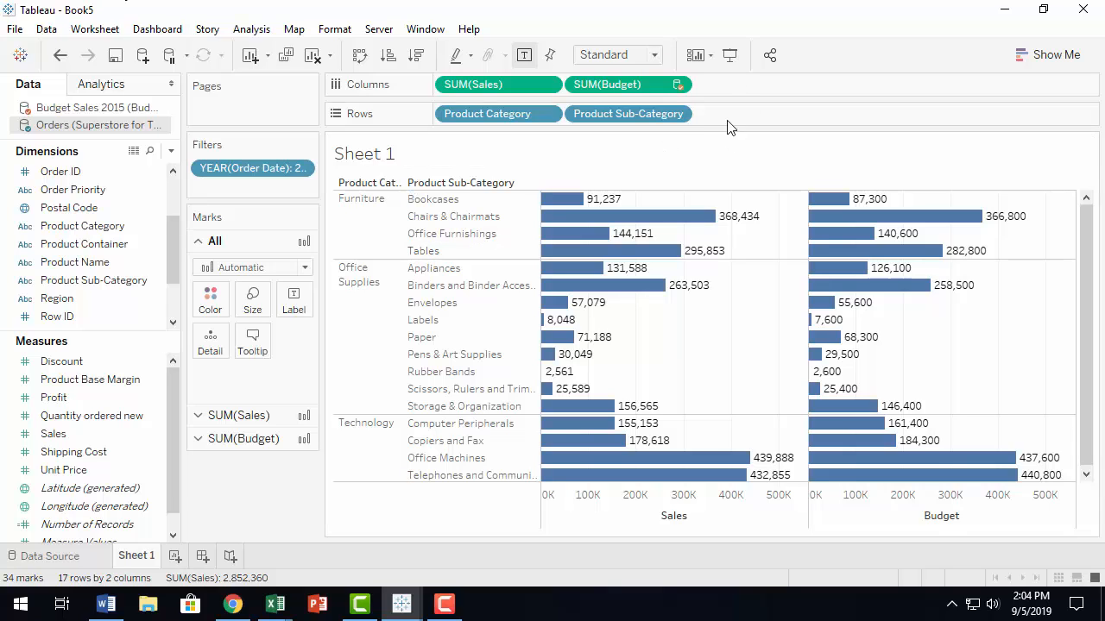
mouse_move(557, 234)
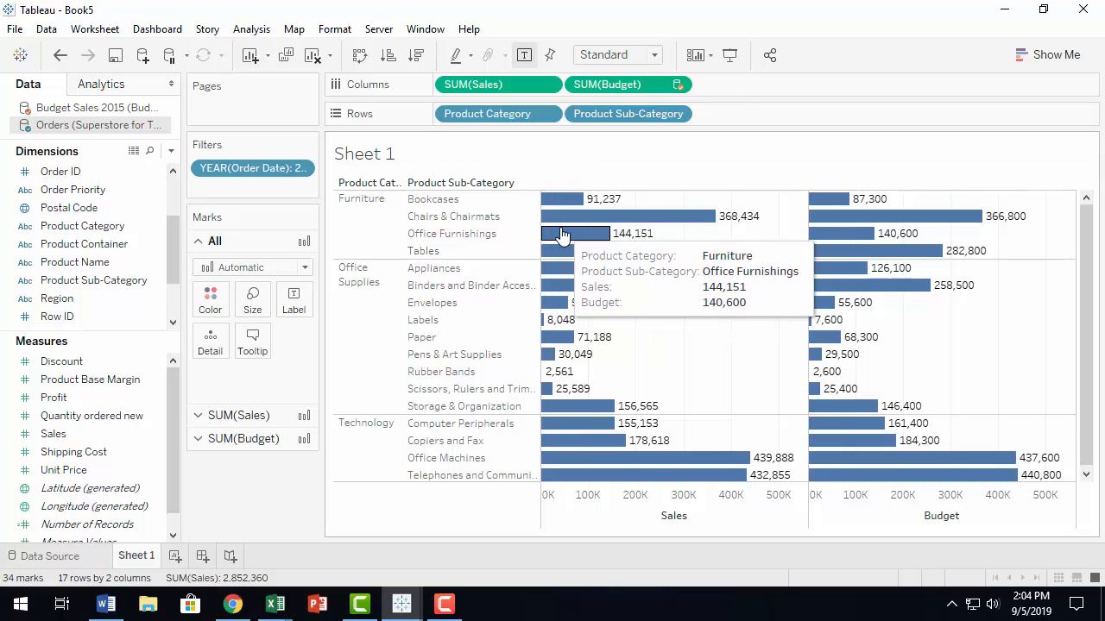
left_click(59, 56)
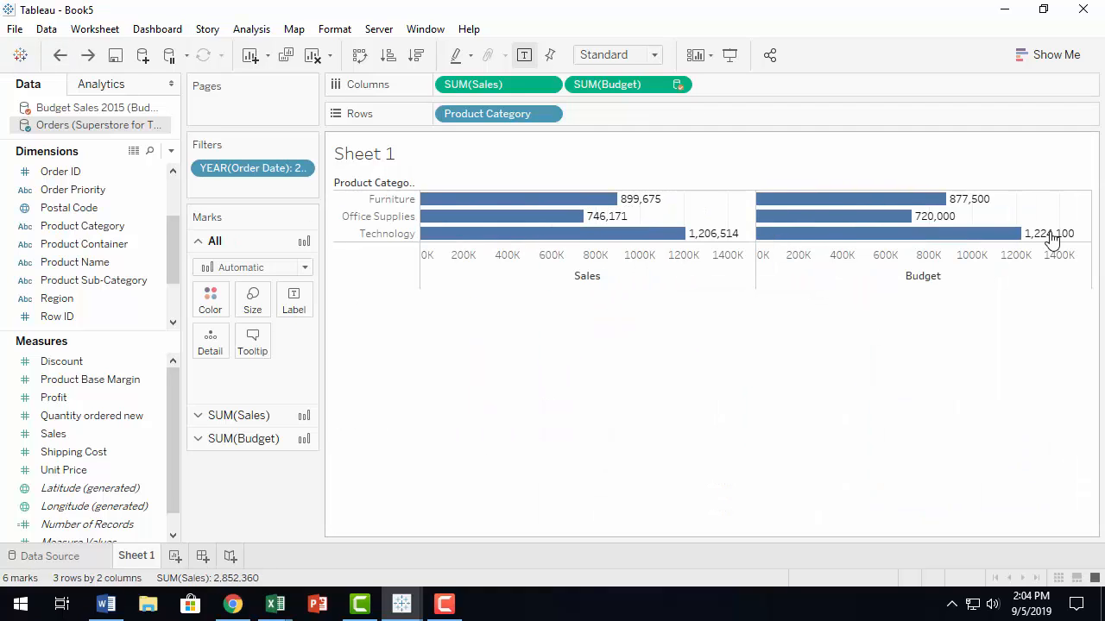
mouse_move(920, 220)
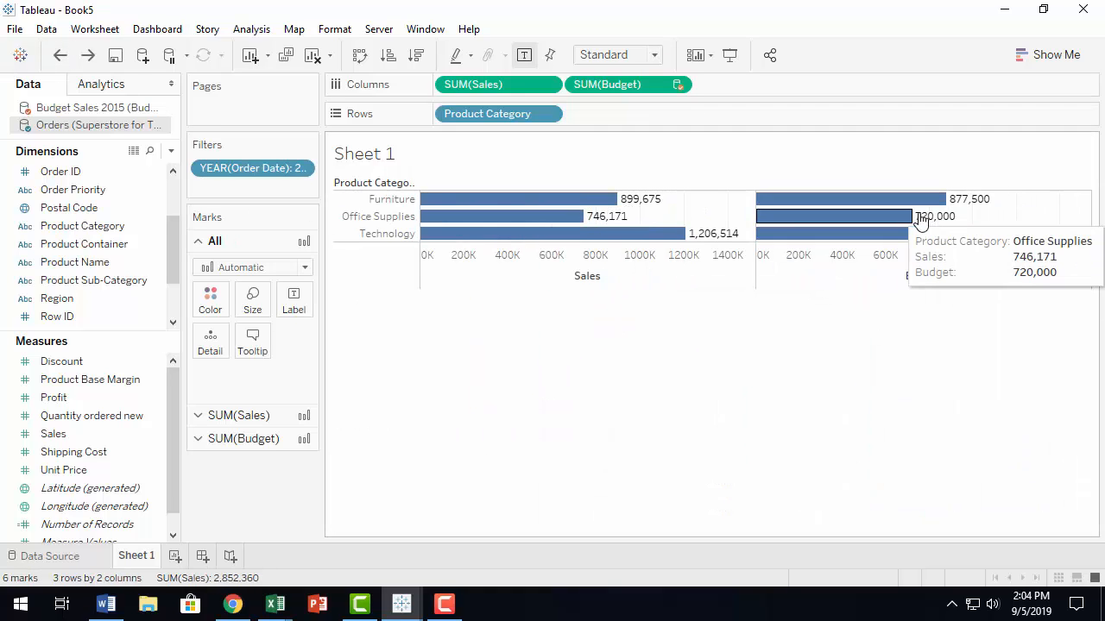